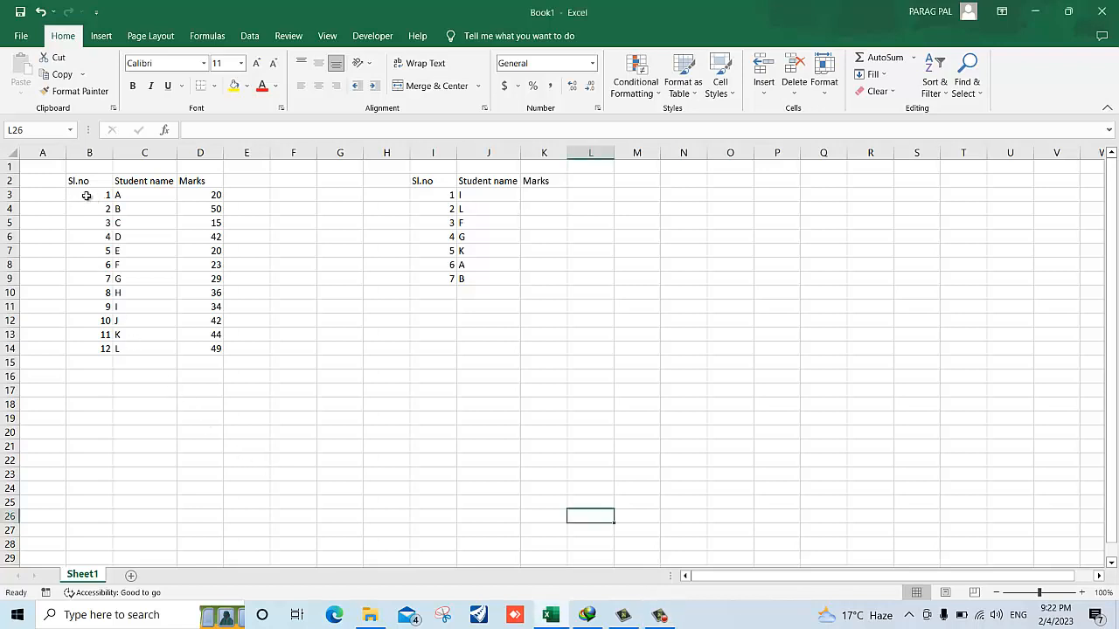
Step: Center the serial numbers in B3:B14 of the full student table
{"action": "left_click_drag", "start_coordinate": [89, 197], "coordinate": [97, 350]}
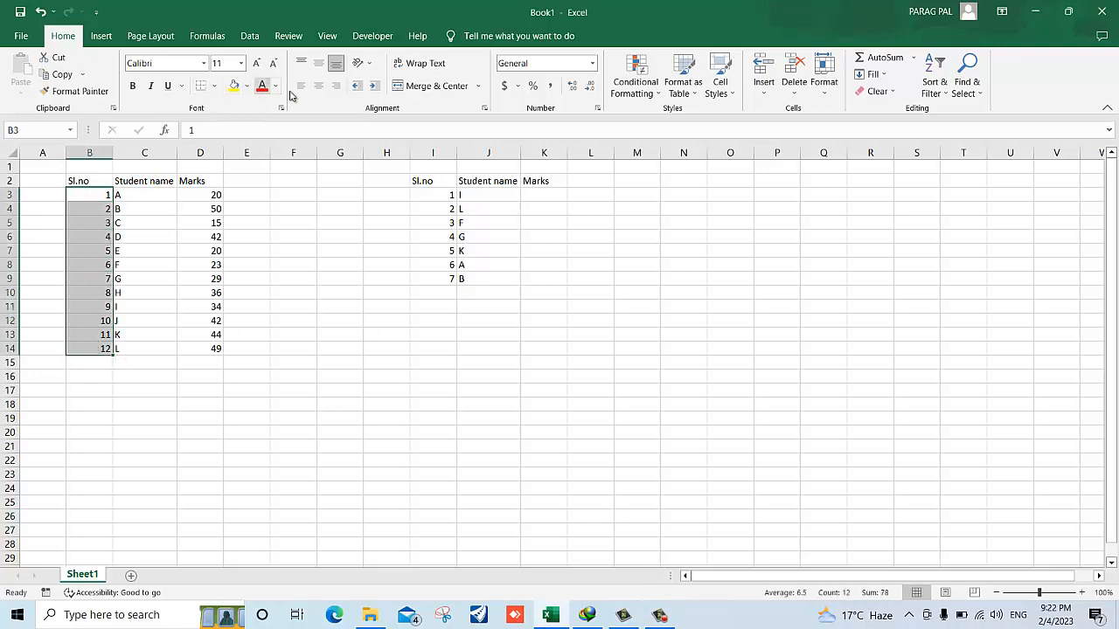
{"action": "left_click", "coordinate": [318, 85]}
{"action": "left_click", "coordinate": [302, 231]}
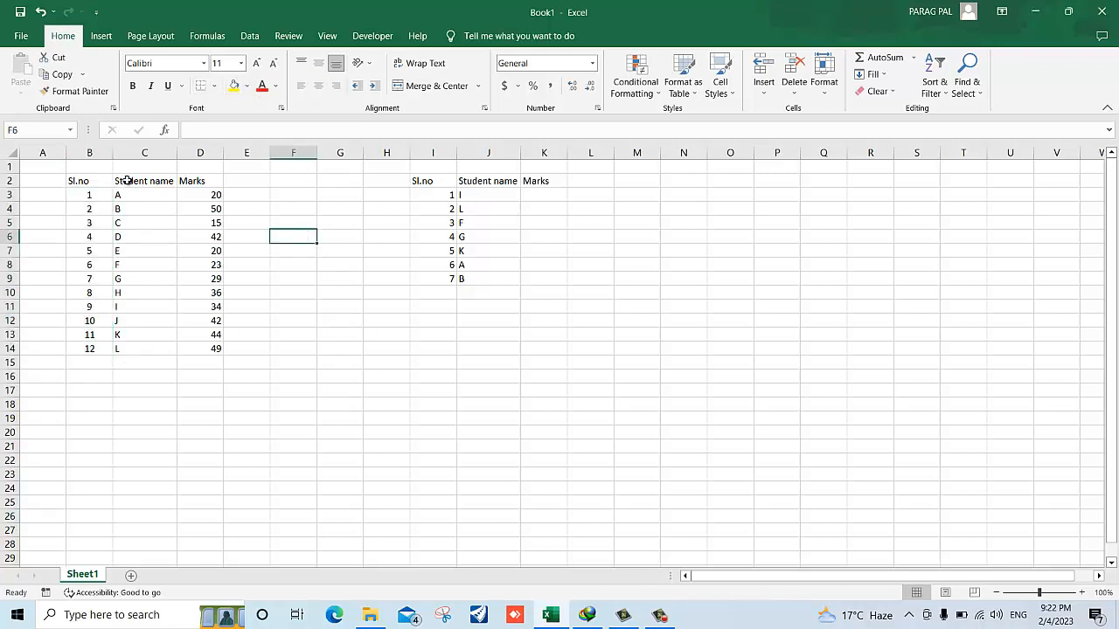
{"action": "left_click", "coordinate": [126, 199]}
{"action": "left_click_drag", "start_coordinate": [125, 202], "coordinate": [165, 347]}
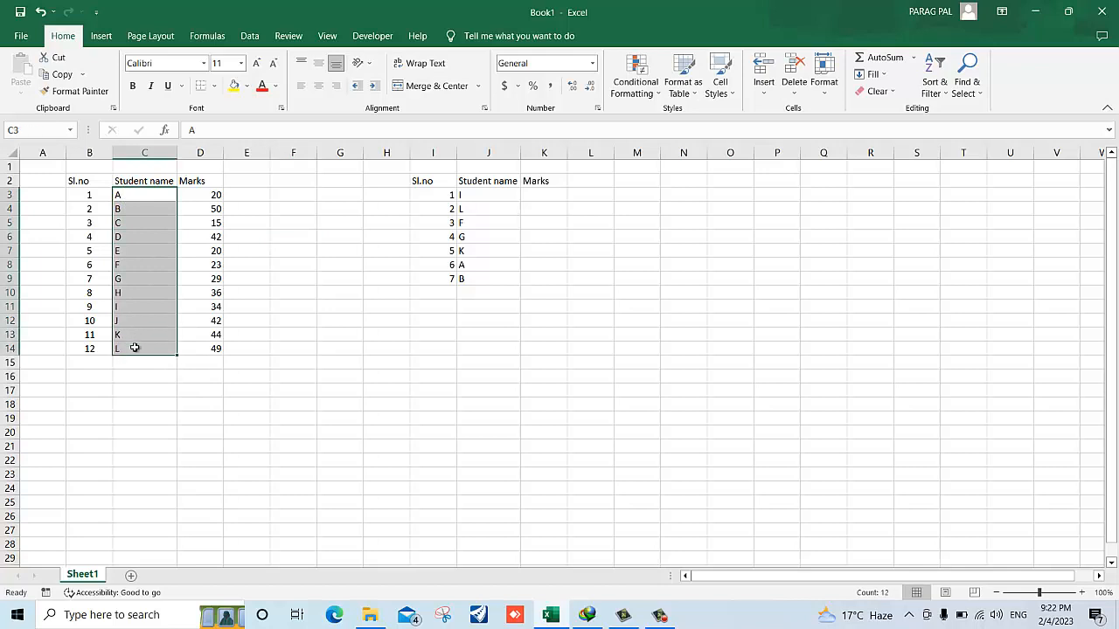
{"action": "left_click_drag", "start_coordinate": [210, 195], "coordinate": [209, 352]}
{"action": "left_click", "coordinate": [243, 363]}
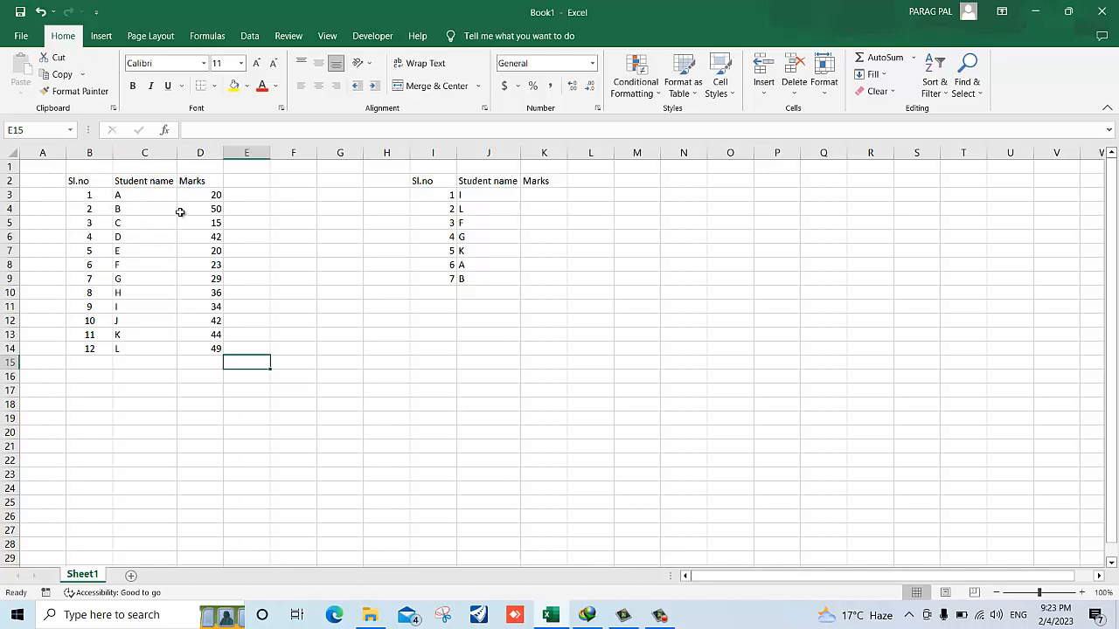
Step: Center the student names in J3:J9 of the second table
{"action": "left_click_drag", "start_coordinate": [477, 200], "coordinate": [474, 277]}
{"action": "left_click", "coordinate": [319, 87]}
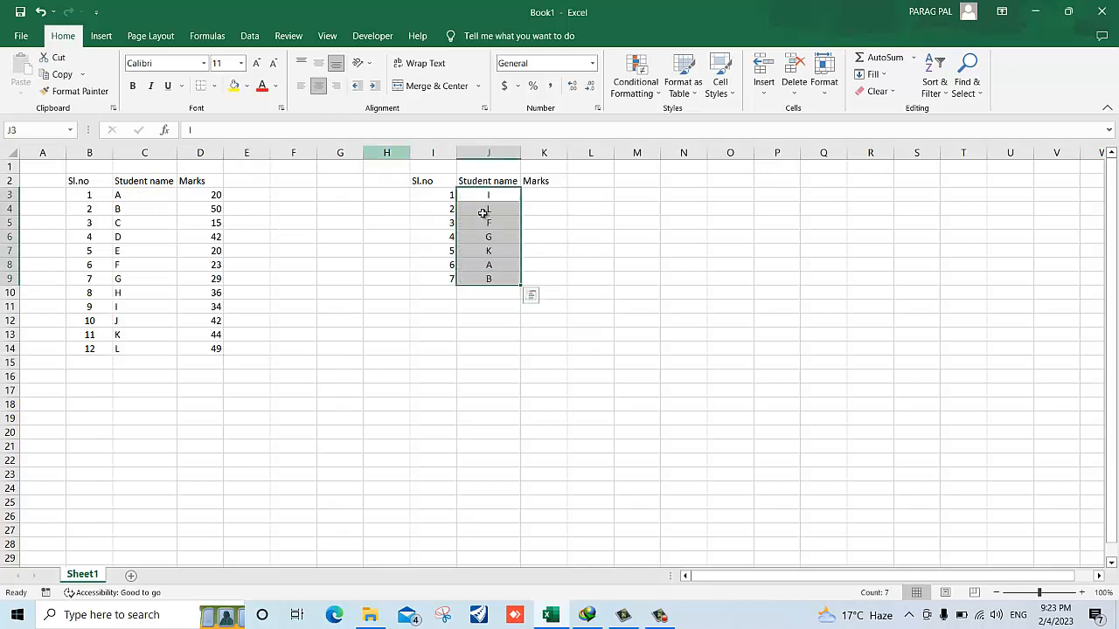
{"action": "left_click", "coordinate": [545, 209]}
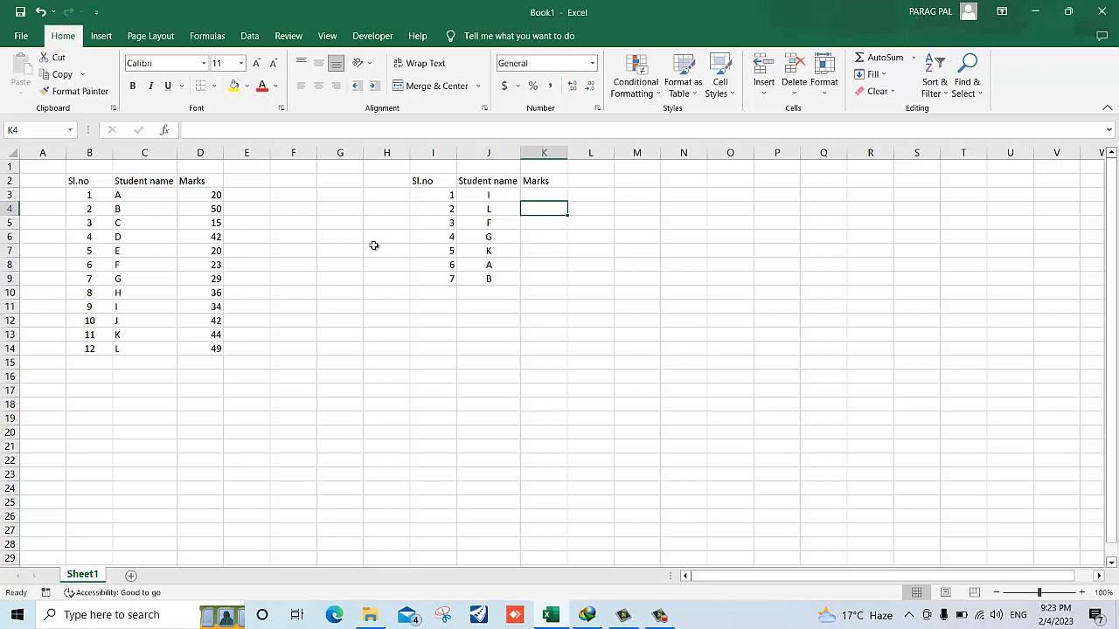
Step: Begin a VLOOKUP formula in K3 with the student name in J3 as the lookup value
{"action": "left_click", "coordinate": [545, 196]}
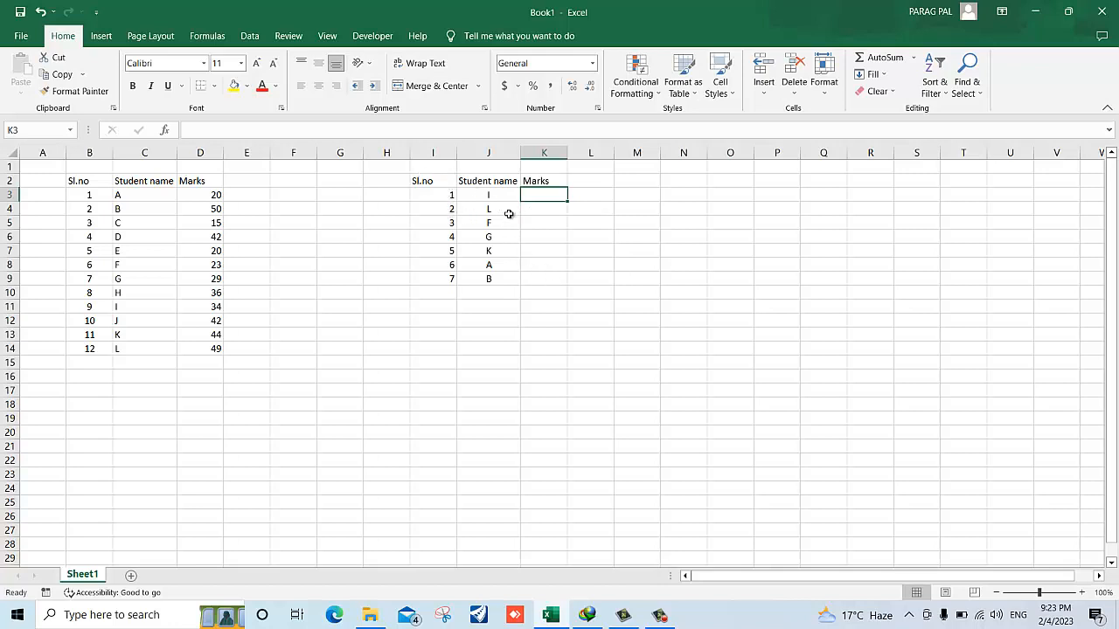
{"action": "left_click", "coordinate": [585, 221]}
{"action": "left_click", "coordinate": [552, 200]}
{"action": "type", "text": "="}
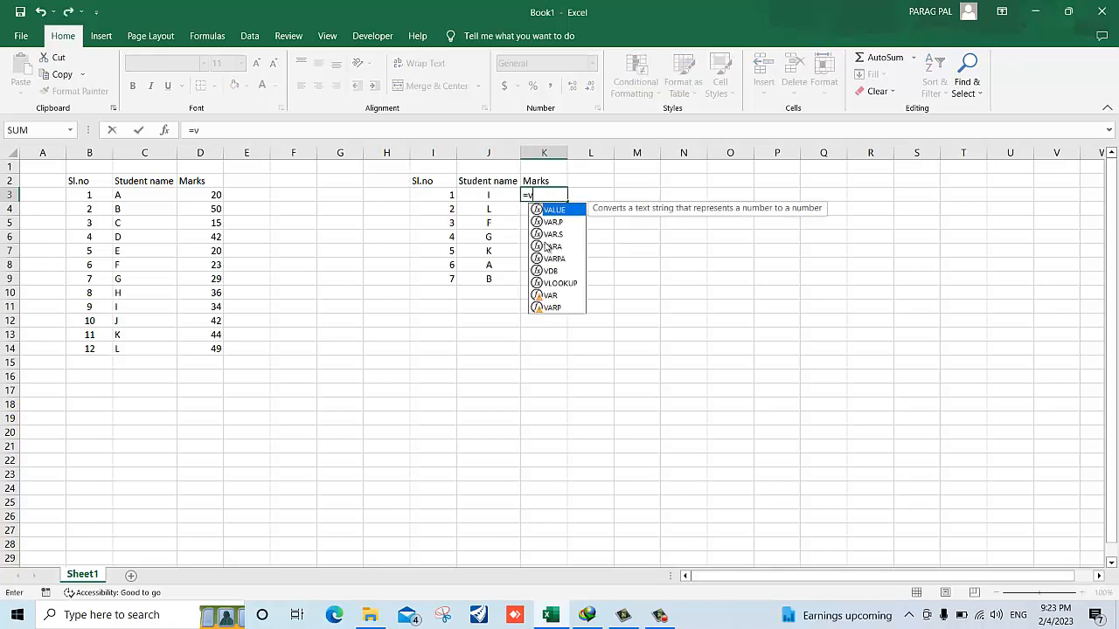
{"action": "type", "text": "vlook"}
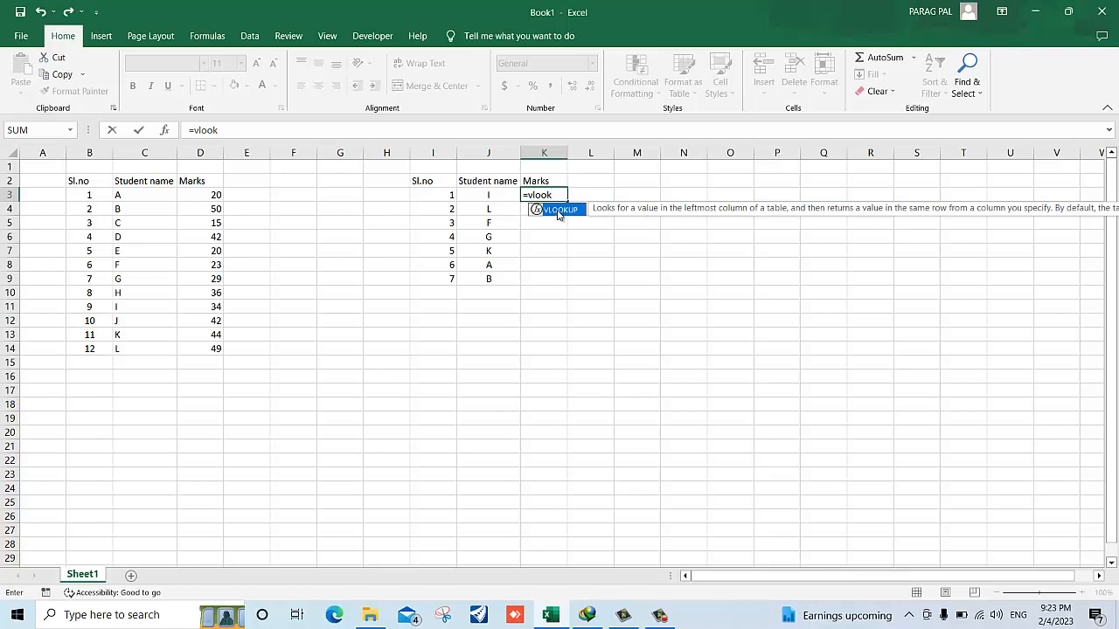
{"action": "double_click", "coordinate": [557, 211]}
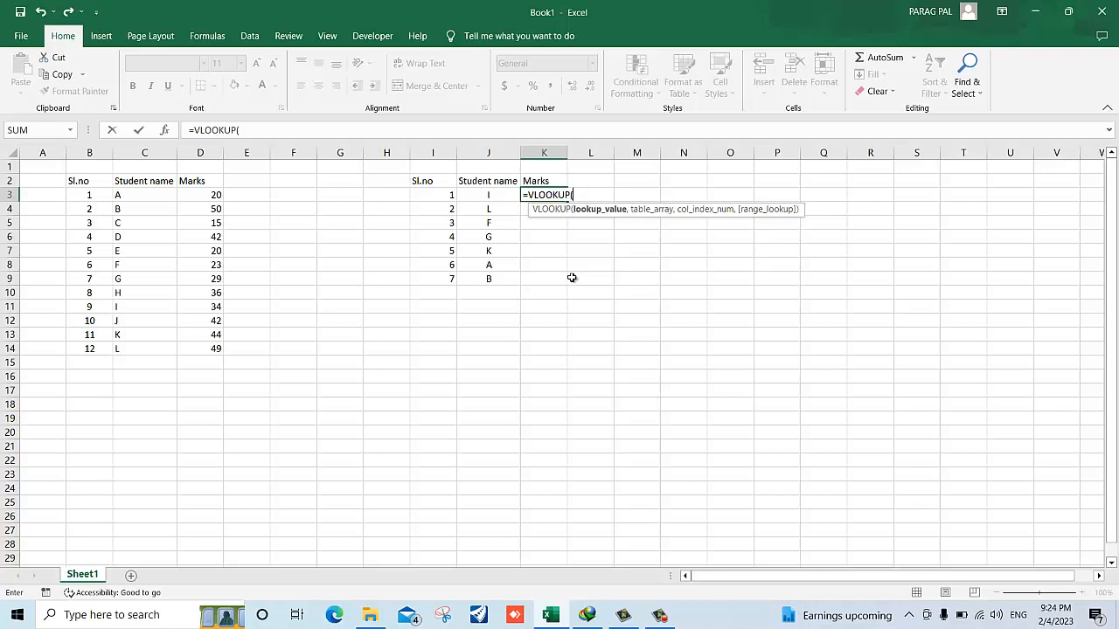
{"action": "left_click", "coordinate": [494, 195]}
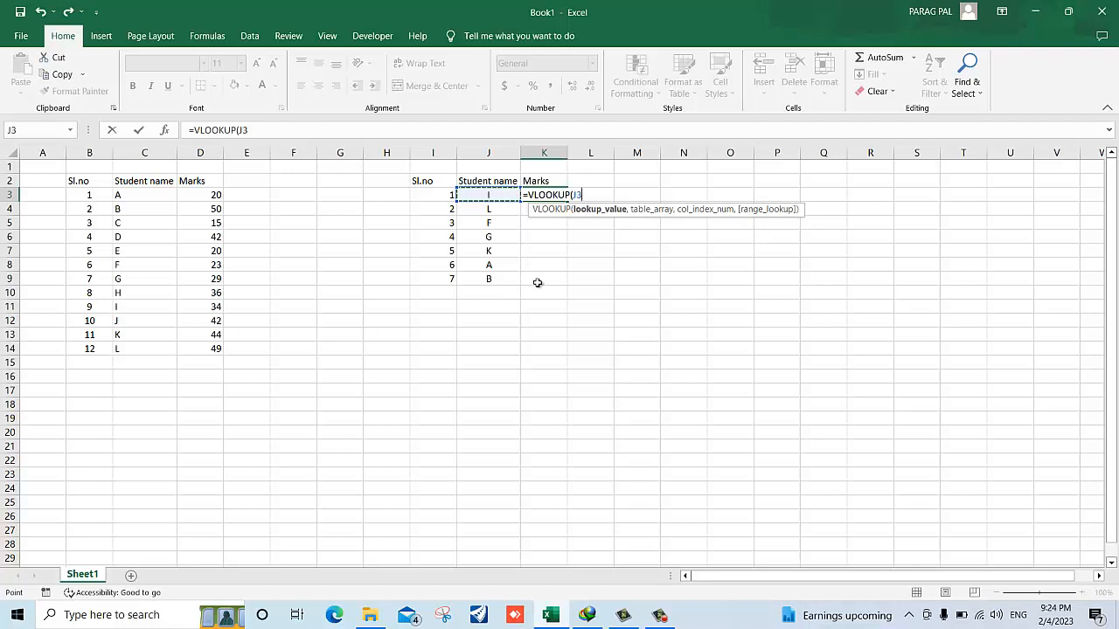
{"action": "type", "text": ","}
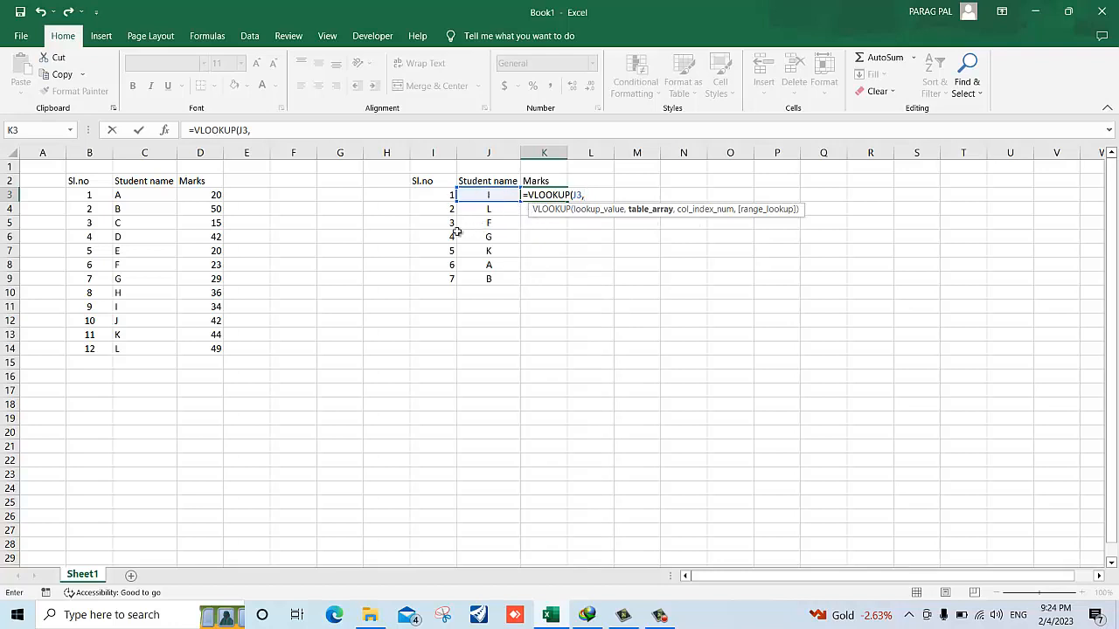
Step: Give the VLOOKUP the names and marks range C3:D14 as its table array, locked as $C$3:$D$14
{"action": "left_click_drag", "start_coordinate": [145, 192], "coordinate": [206, 350]}
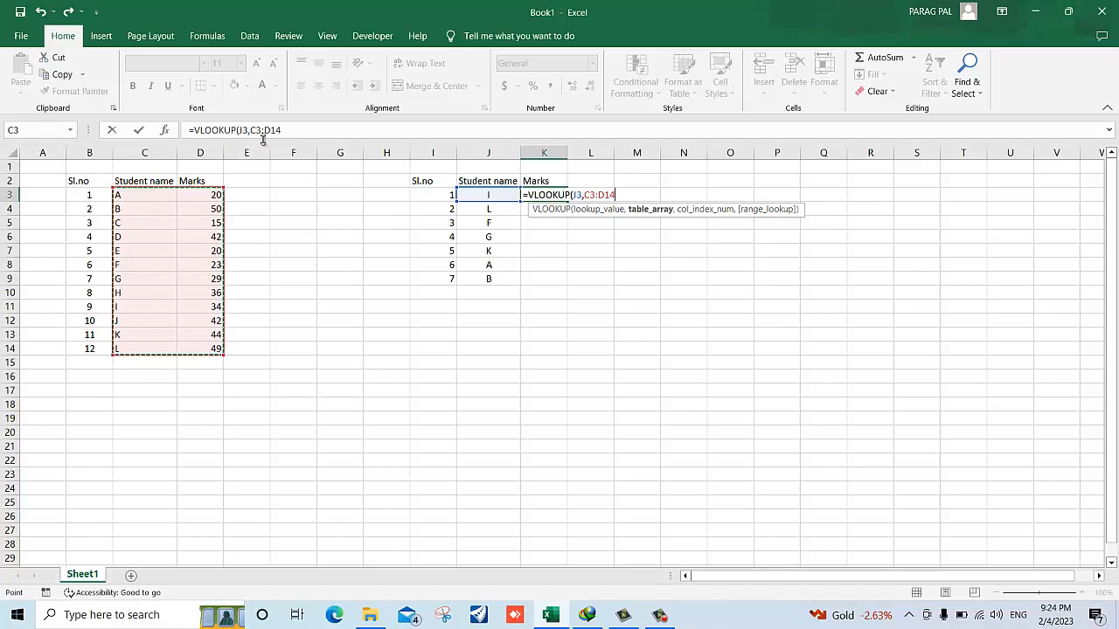
{"action": "left_click_drag", "start_coordinate": [281, 129], "coordinate": [252, 129]}
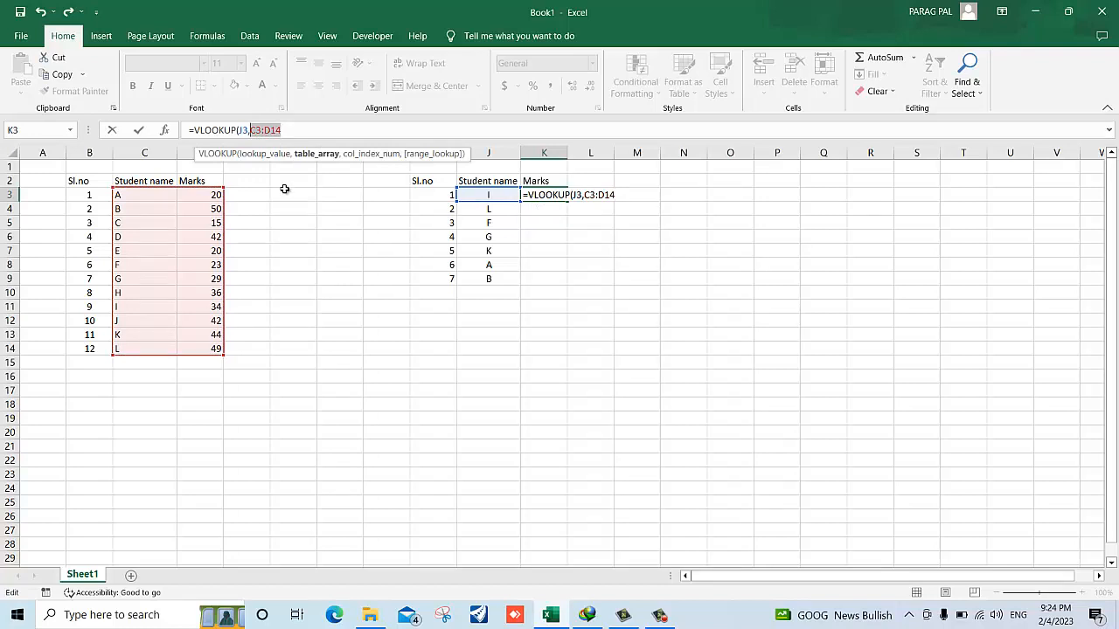
{"action": "key", "text": "F4"}
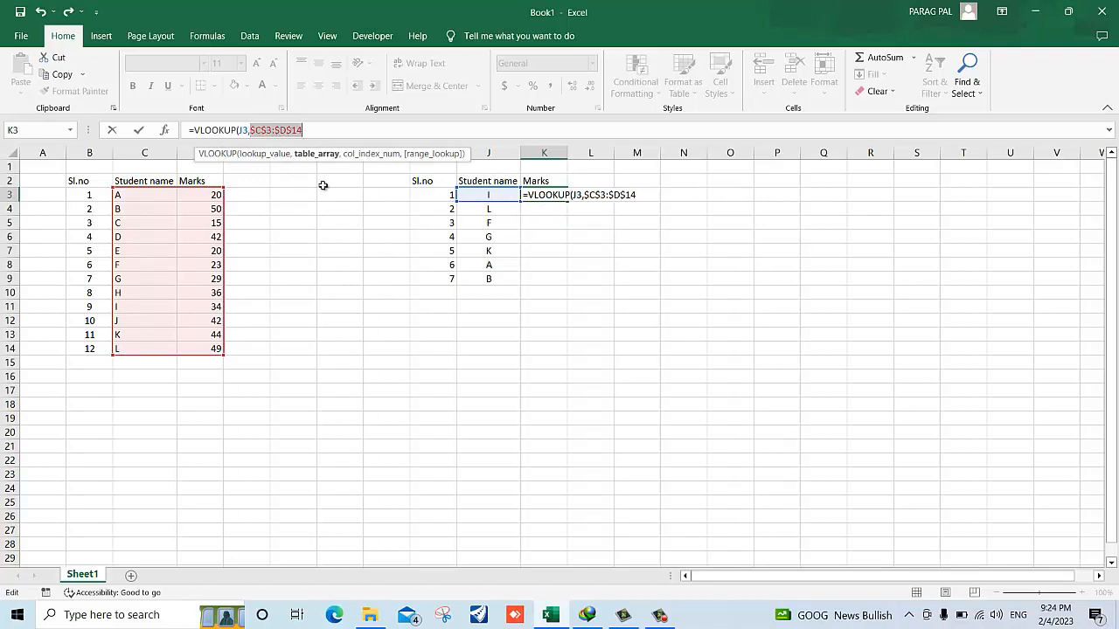
{"action": "left_click", "coordinate": [330, 129]}
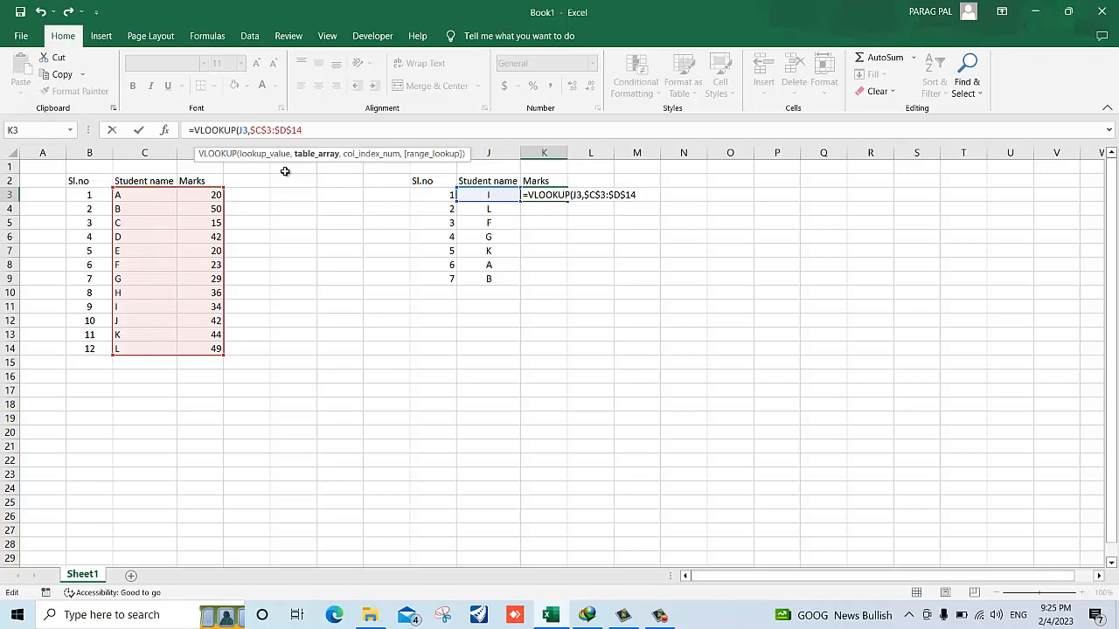
Step: Complete the K3 formula with column index 2 and FALSE for an exact match
{"action": "type", "text": ","}
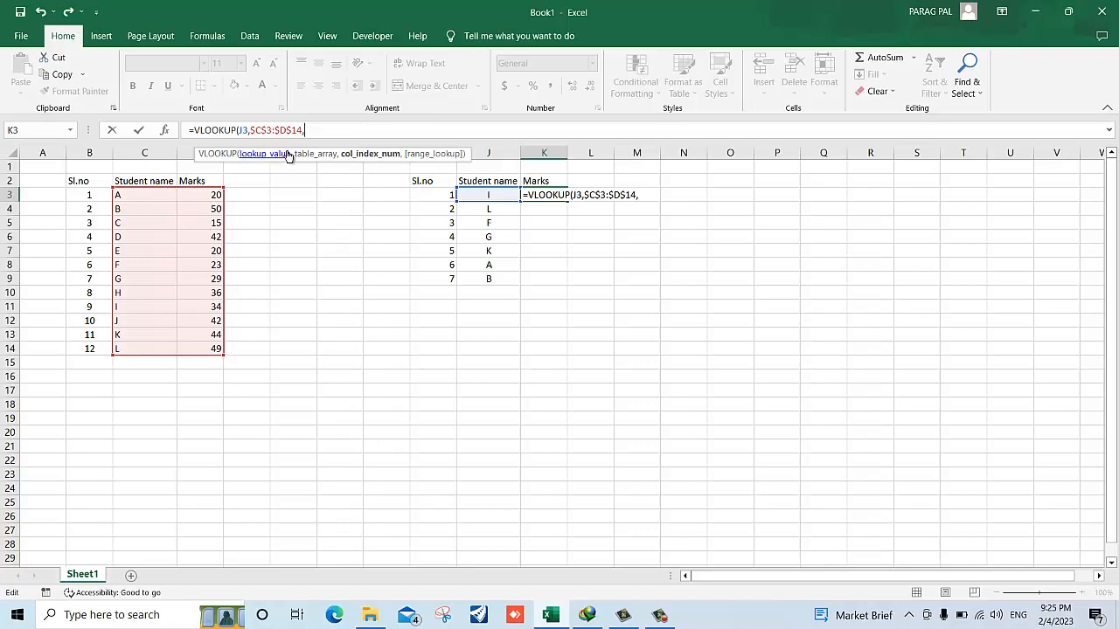
{"action": "type", "text": "2,"}
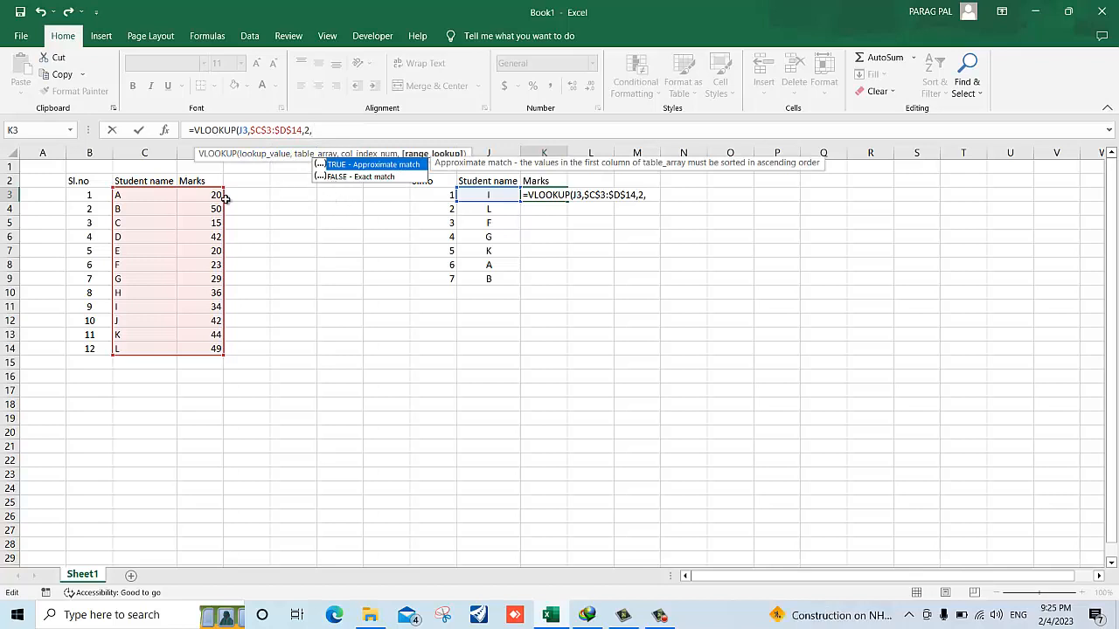
{"action": "double_click", "coordinate": [362, 176]}
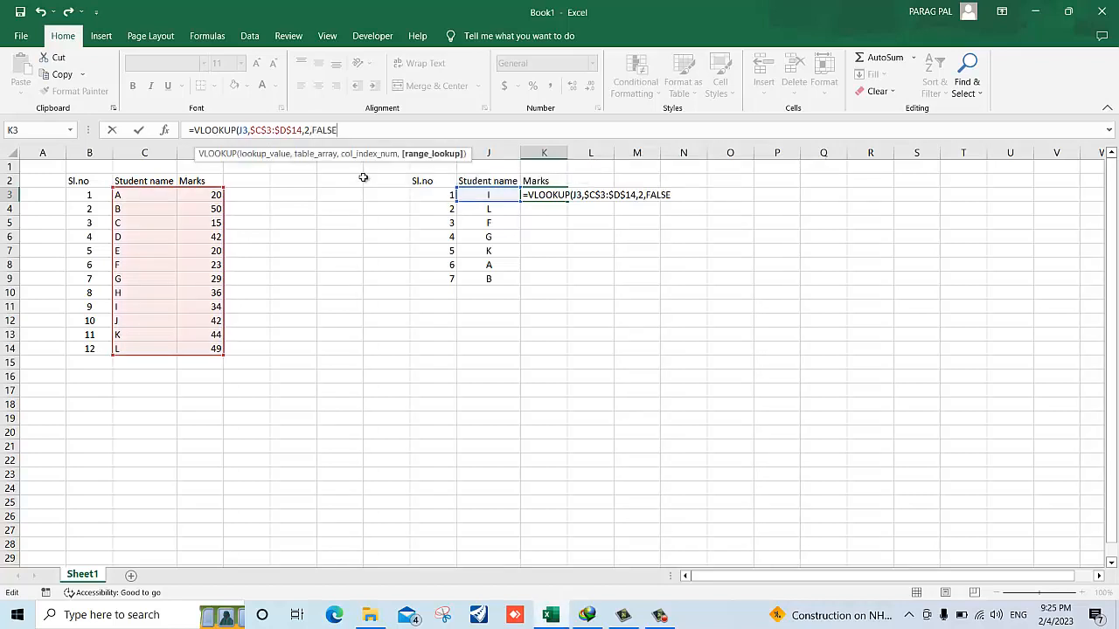
{"action": "type", "text": ")"}
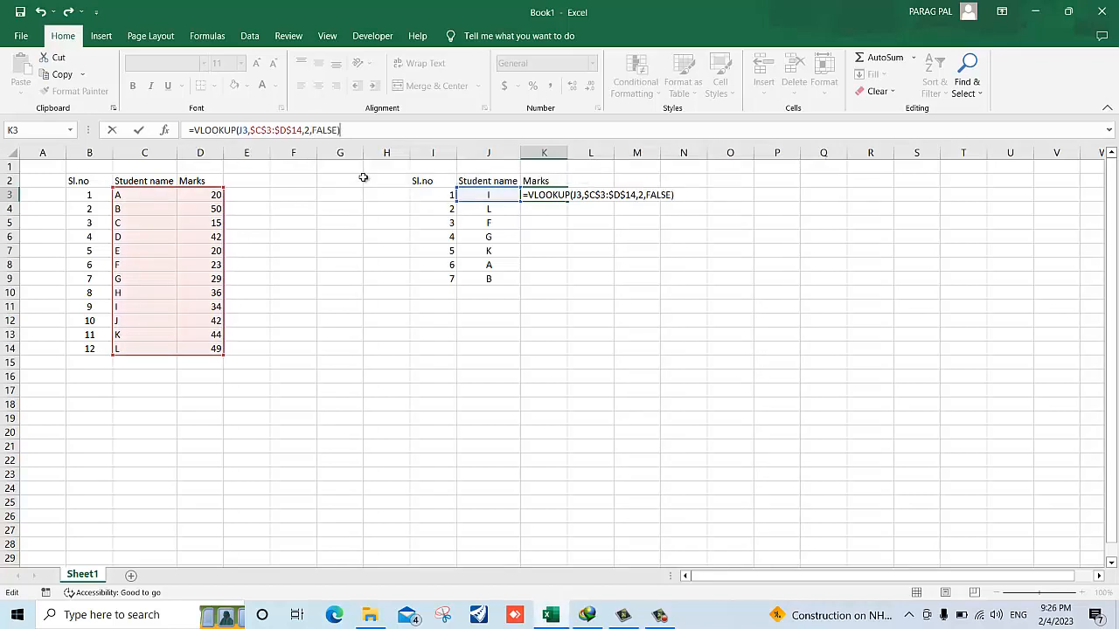
{"action": "key", "text": "Return"}
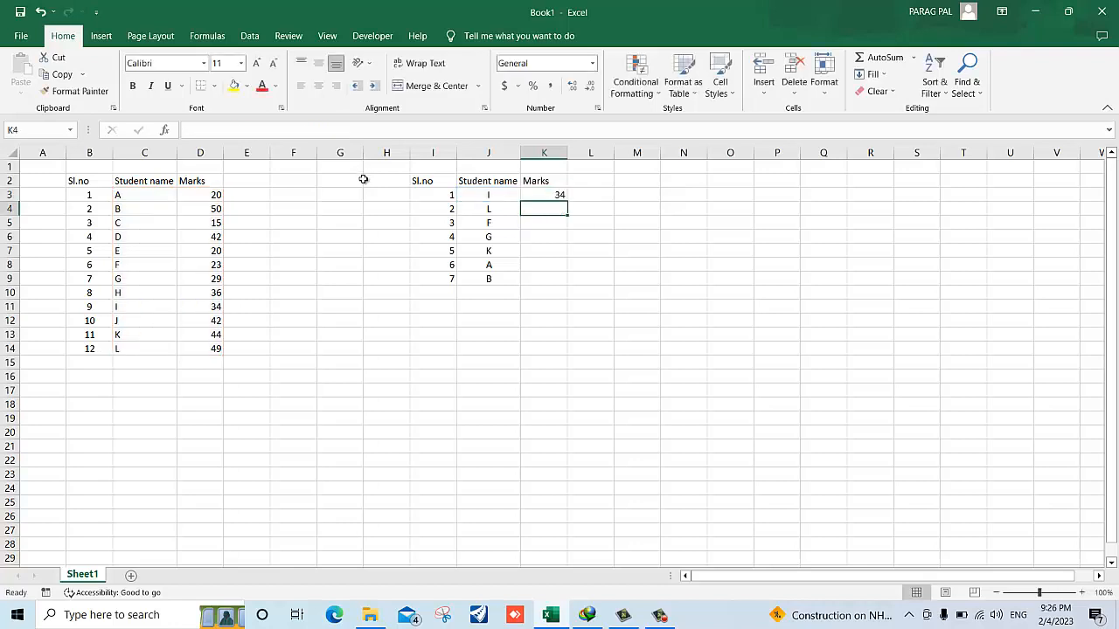
Step: Check student I's marks in the source table and fill the K3 formula down through K9
{"action": "left_click", "coordinate": [161, 307]}
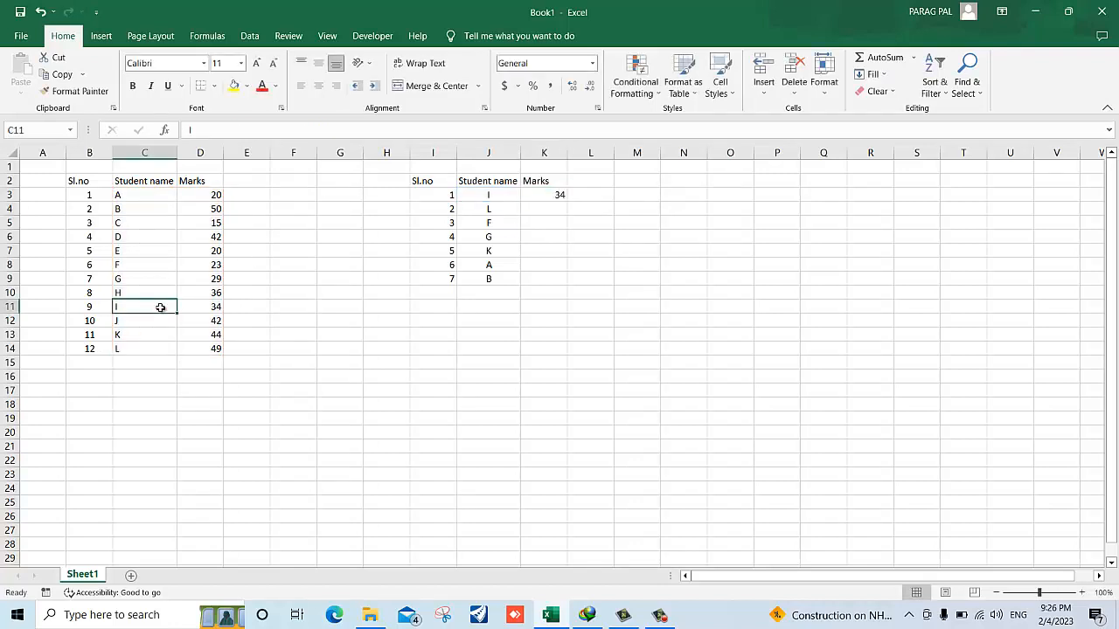
{"action": "left_click_drag", "start_coordinate": [161, 307], "coordinate": [210, 308]}
{"action": "left_click", "coordinate": [565, 200]}
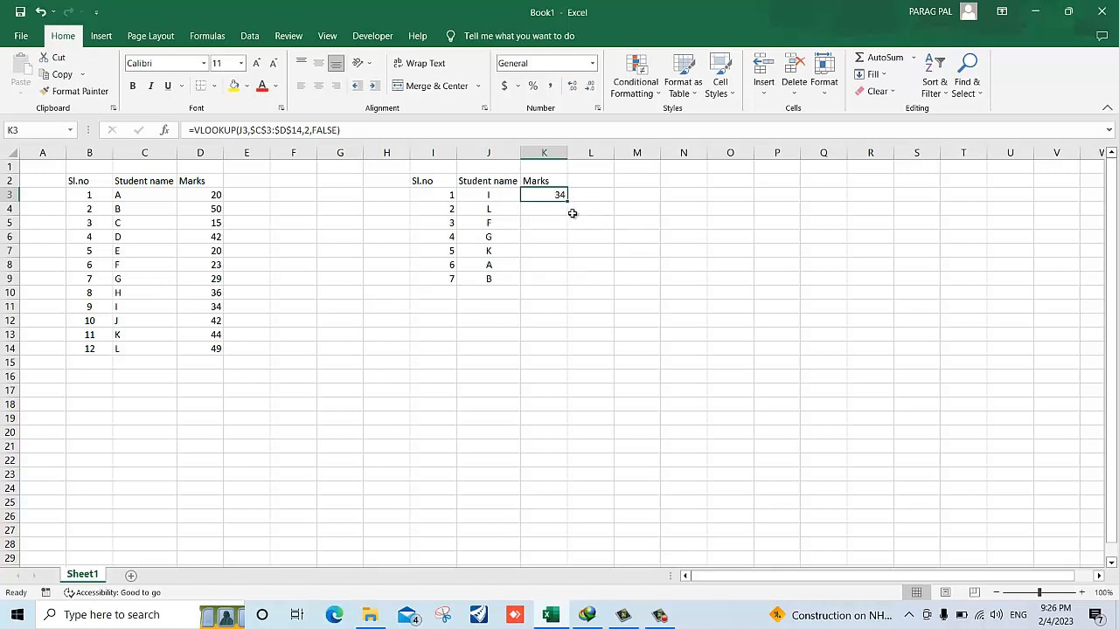
{"action": "left_click_drag", "start_coordinate": [568, 203], "coordinate": [570, 284]}
{"action": "left_click", "coordinate": [621, 263]}
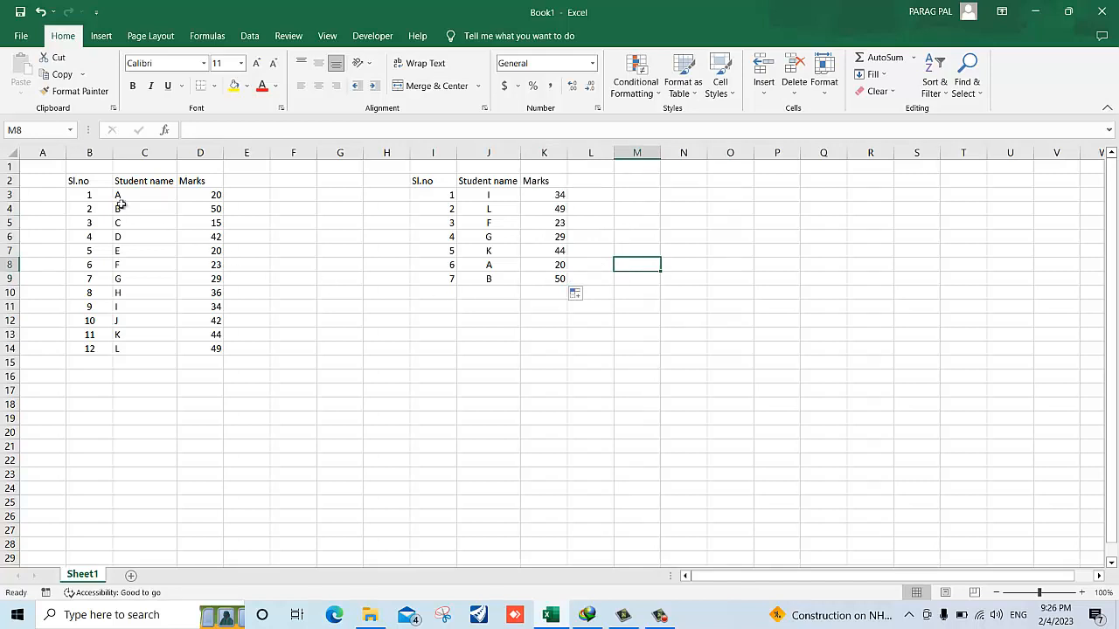
Step: Compare the looked-up marks in column K with the source marks for students B, G and F
{"action": "left_click", "coordinate": [202, 212]}
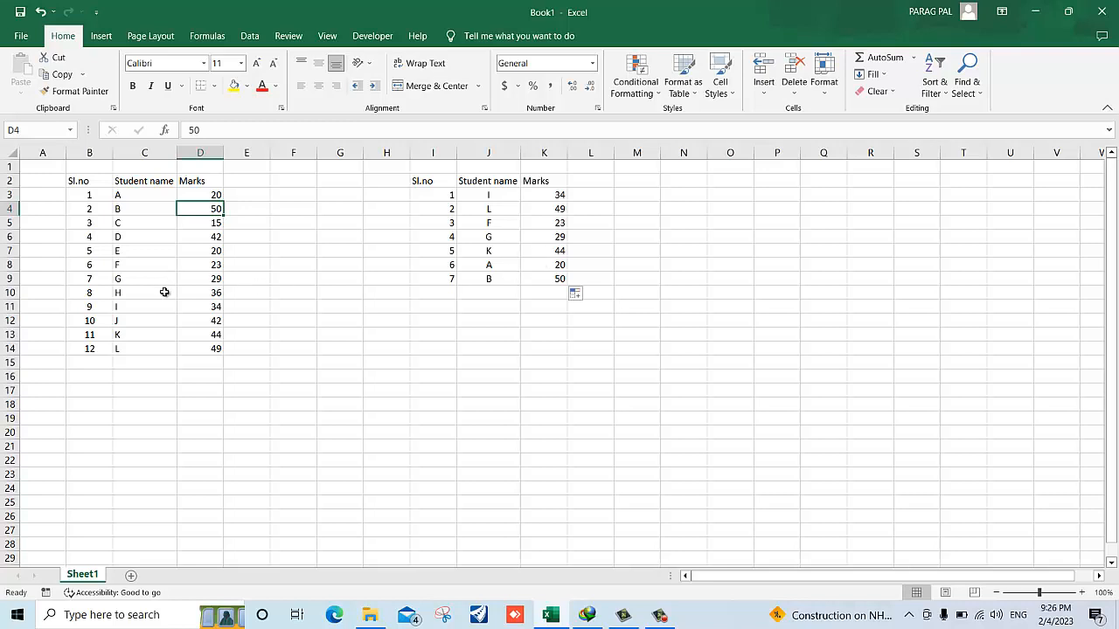
{"action": "left_click", "coordinate": [530, 241]}
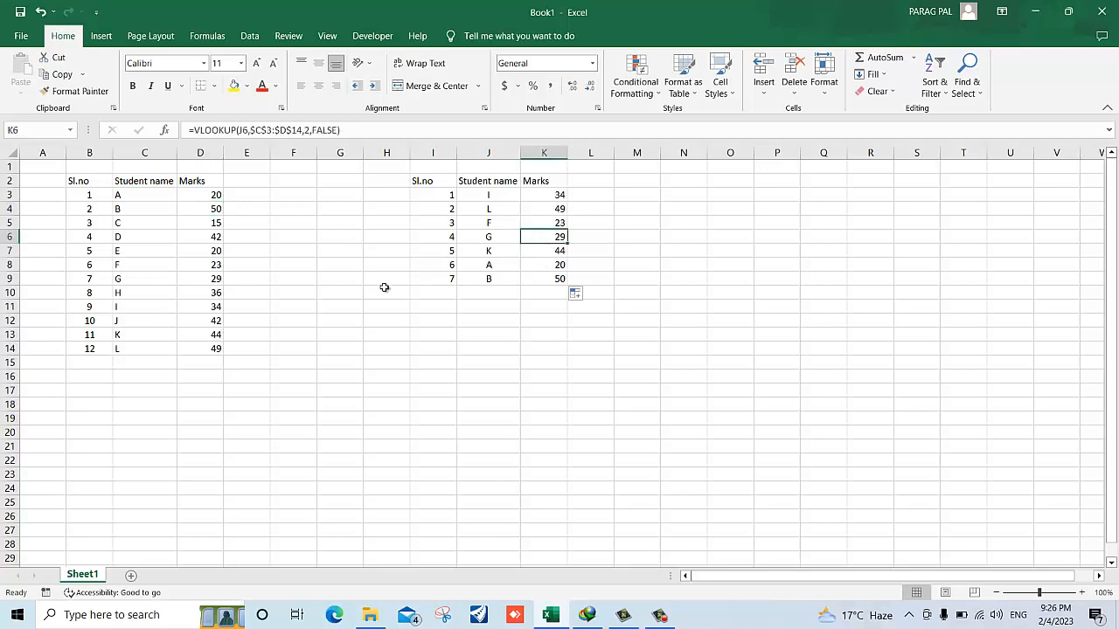
{"action": "left_click", "coordinate": [207, 280]}
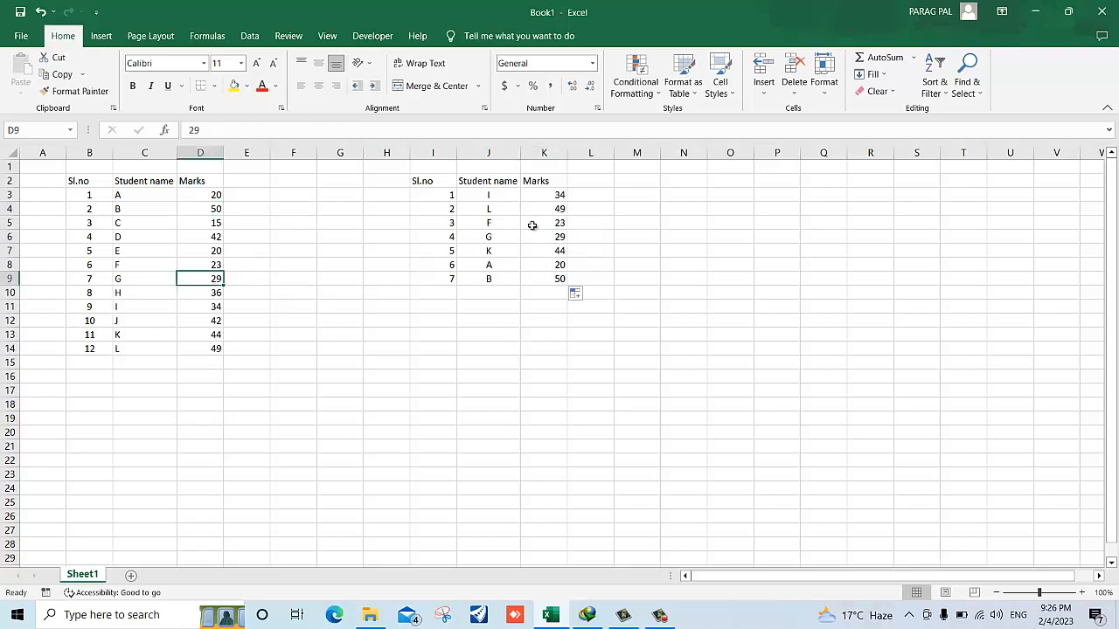
{"action": "left_click", "coordinate": [531, 225]}
{"action": "left_click", "coordinate": [207, 265]}
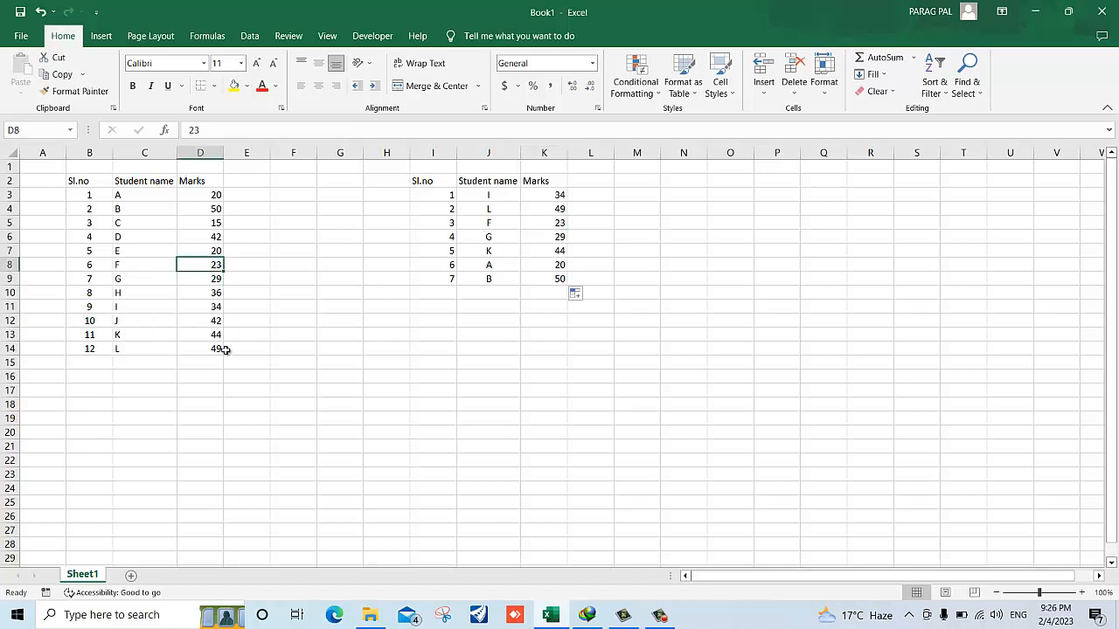
{"action": "left_click", "coordinate": [554, 196]}
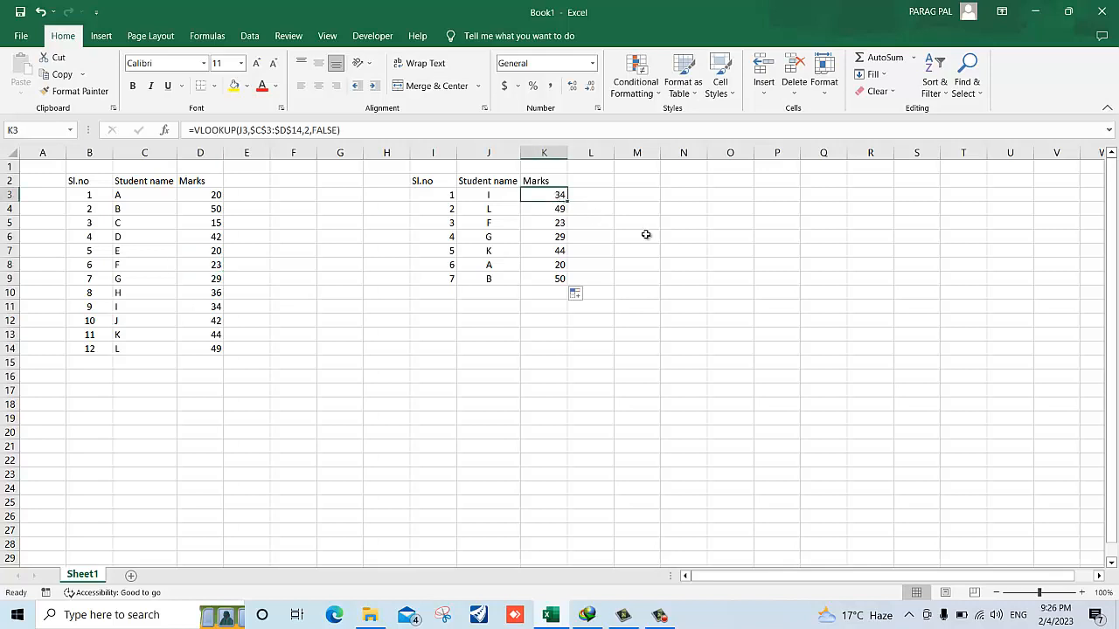
{"action": "left_click", "coordinate": [644, 236]}
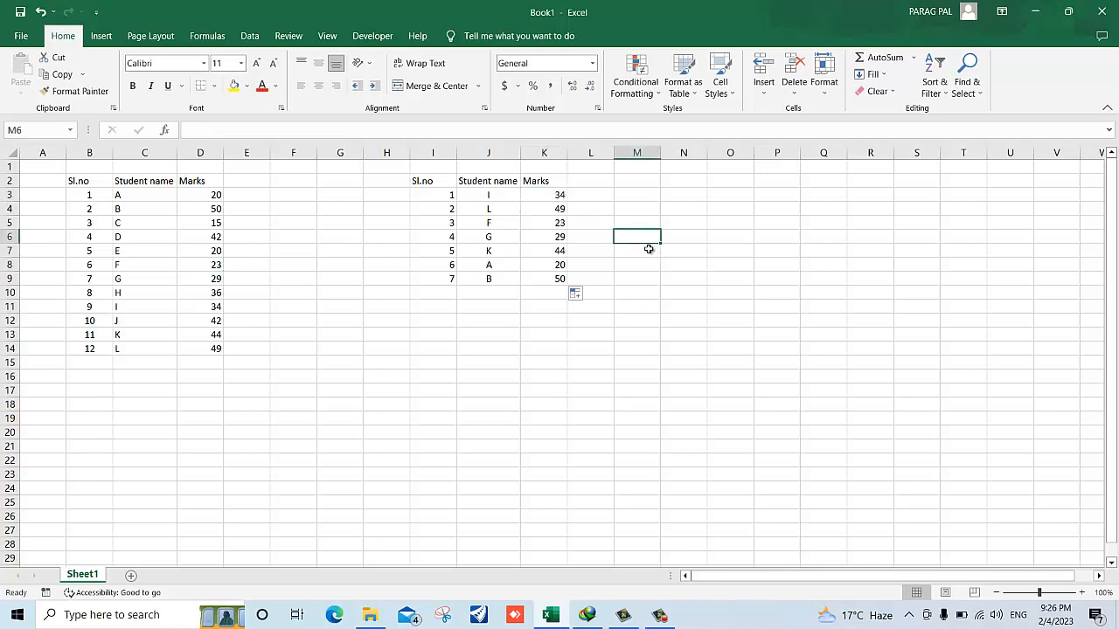
Step: Enter the numbers 4, 4, 2 and 5 in cells H3 through H6
{"action": "left_click", "coordinate": [384, 199]}
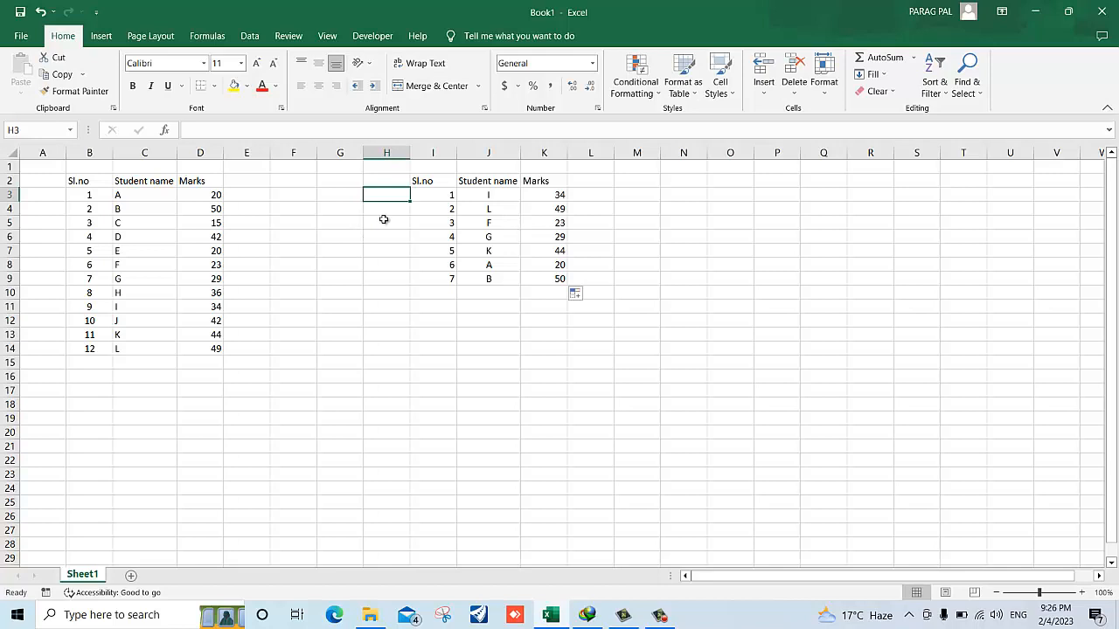
{"action": "type", "text": "4"}
{"action": "key", "text": "Return"}
{"action": "type", "text": "4"}
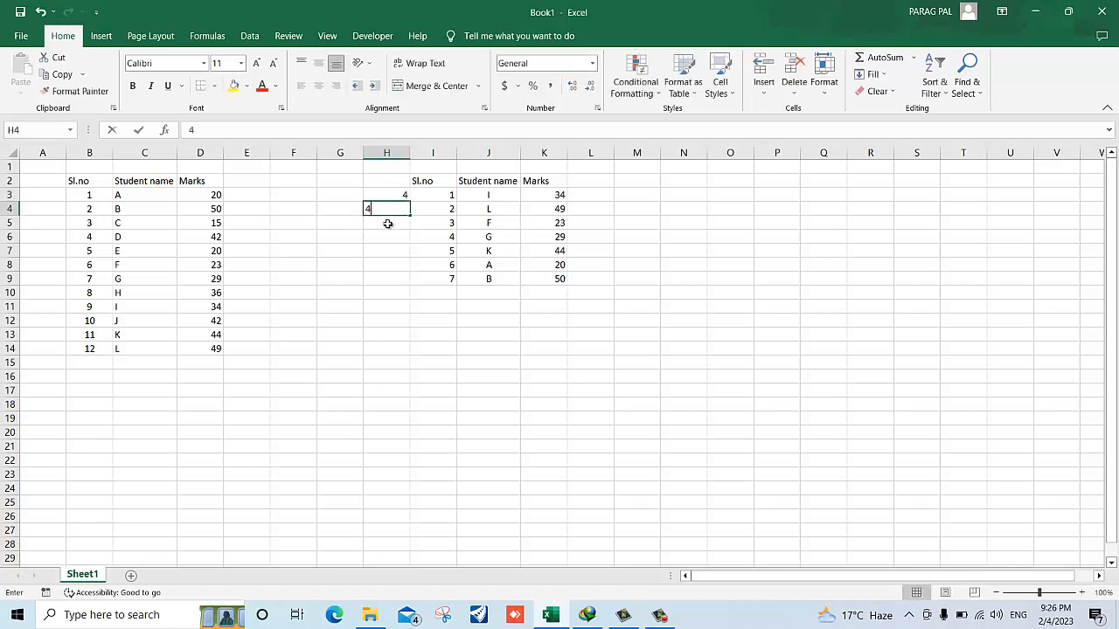
{"action": "key", "text": "Return"}
{"action": "key", "text": "Return"}
{"action": "type", "text": "5"}
{"action": "left_click", "coordinate": [393, 222]}
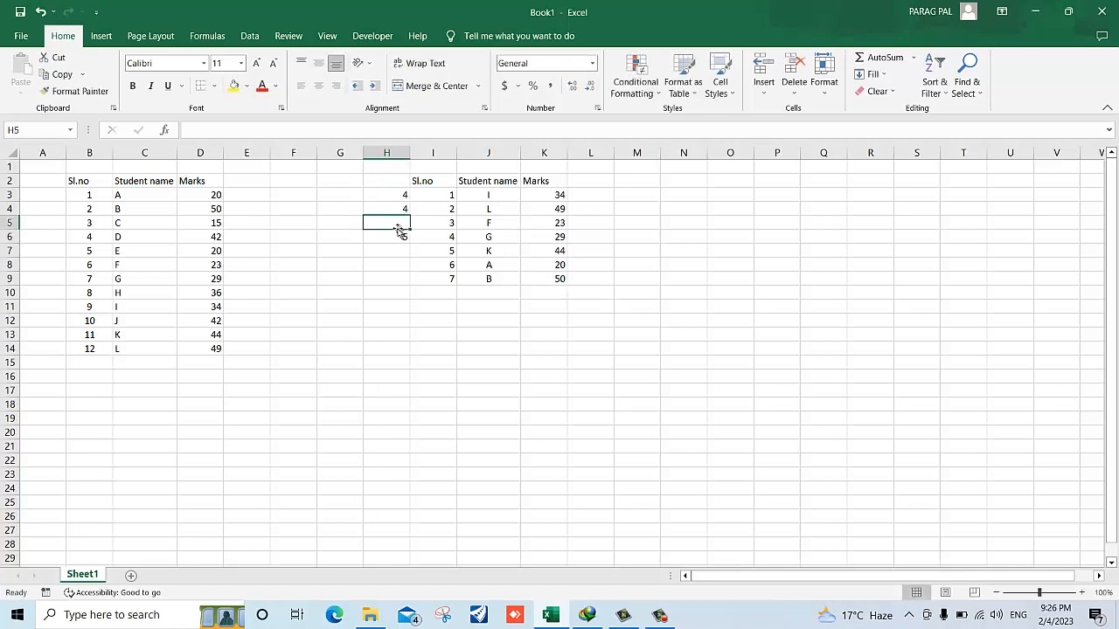
{"action": "type", "text": "2"}
{"action": "key", "text": "Return"}
Step: Continue column H with the numbers 5, 6, 1 and 7 in cells H7 through H10
{"action": "left_click", "coordinate": [404, 255]}
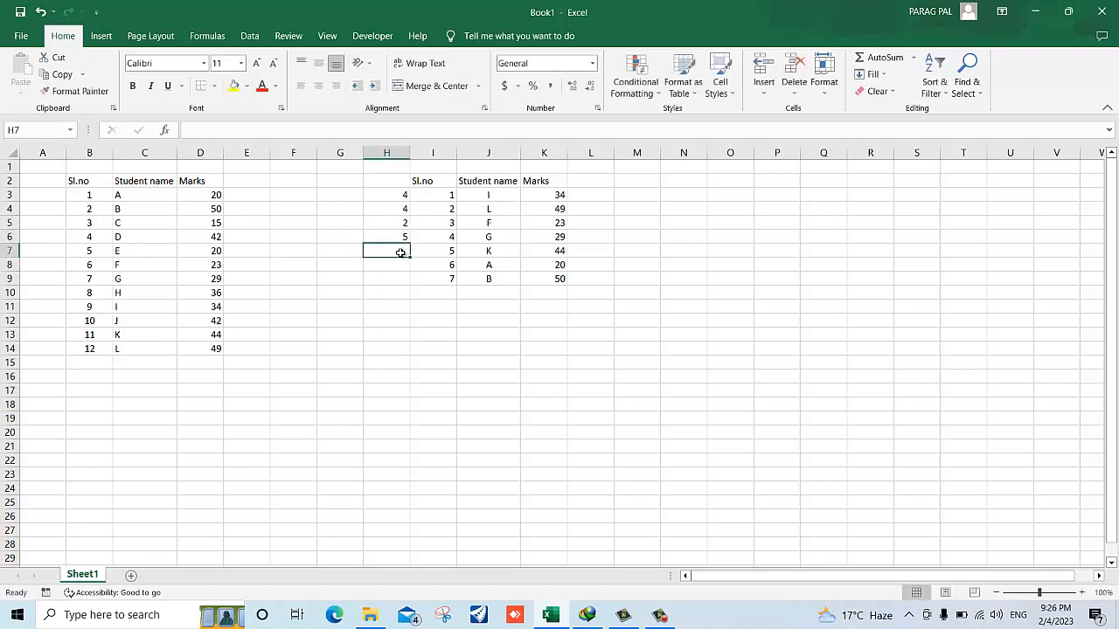
{"action": "type", "text": "5"}
{"action": "key", "text": "Return"}
{"action": "type", "text": "6"}
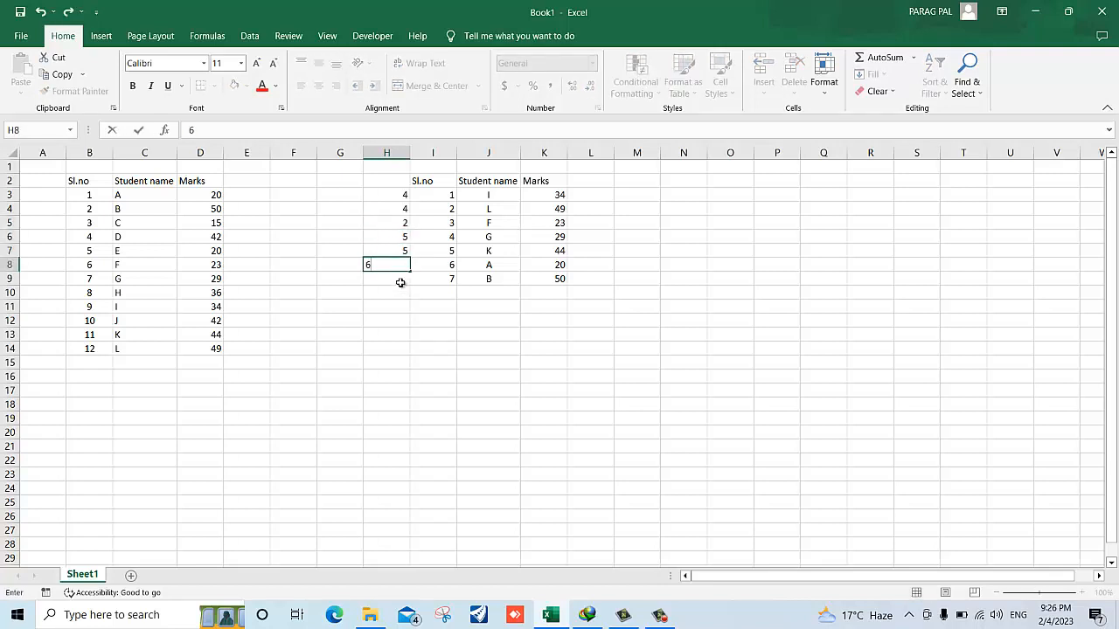
{"action": "key", "text": "Return"}
{"action": "type", "text": "1"}
{"action": "key", "text": "Return"}
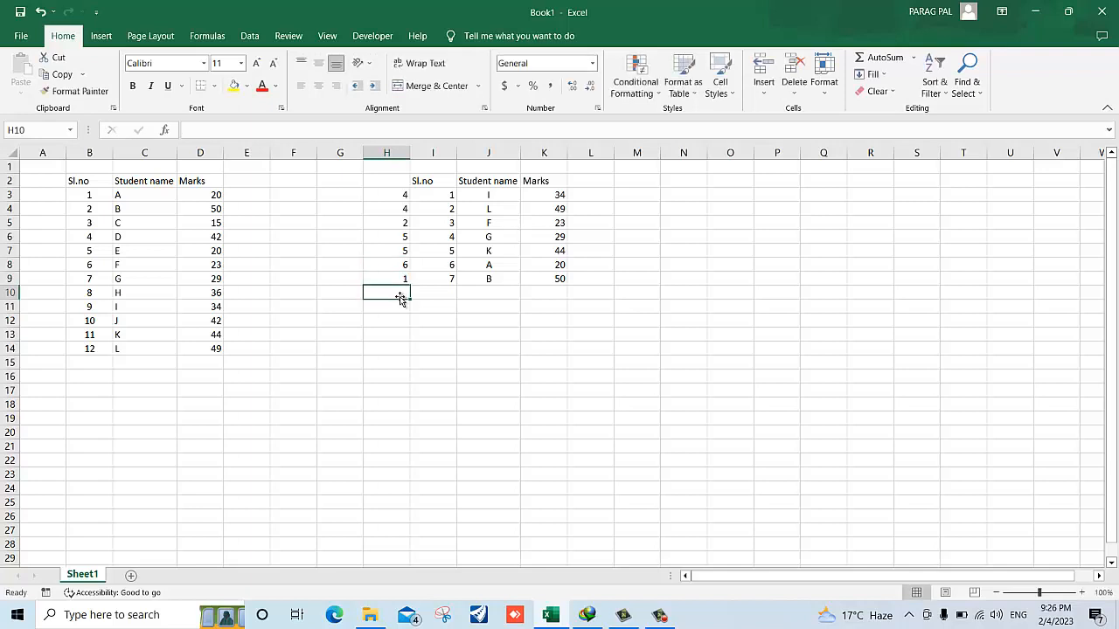
{"action": "type", "text": "7"}
{"action": "key", "text": "Return"}
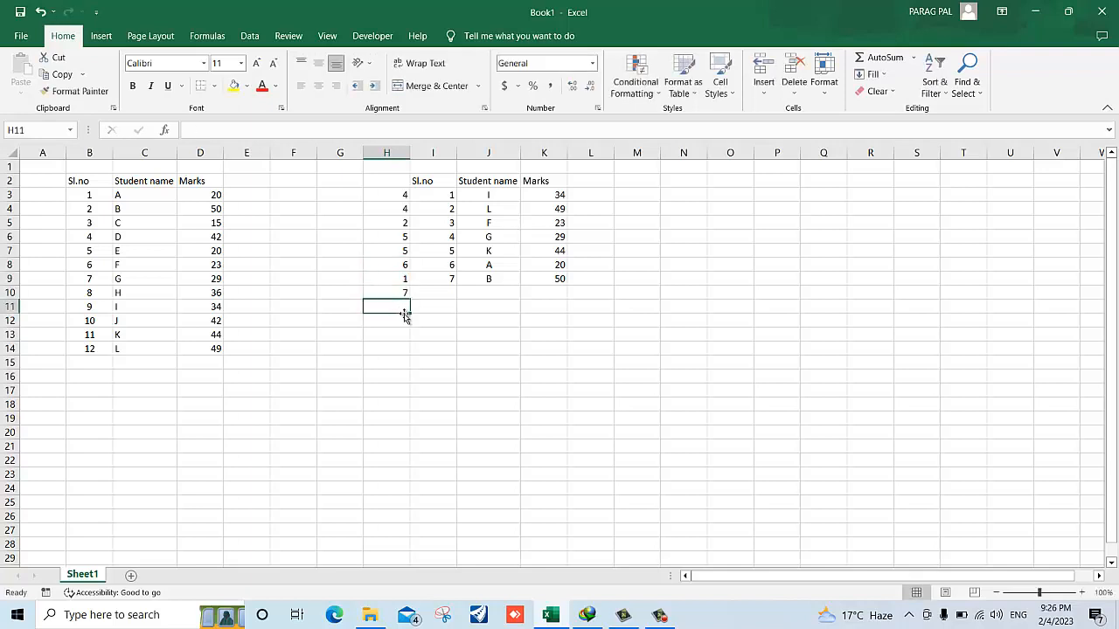
Step: Complete column H with the numbers 9, 3, 0 and 1.5 in cells H11 through H14
{"action": "type", "text": "9"}
{"action": "key", "text": "Return"}
{"action": "type", "text": "3"}
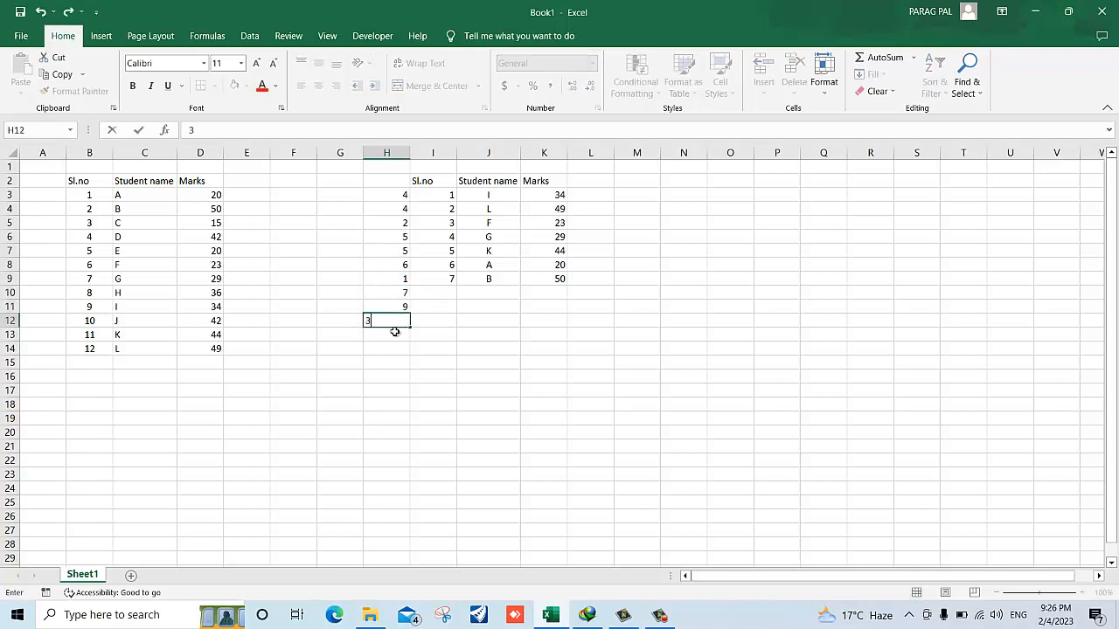
{"action": "key", "text": "Return"}
{"action": "type", "text": "0"}
{"action": "key", "text": "Return"}
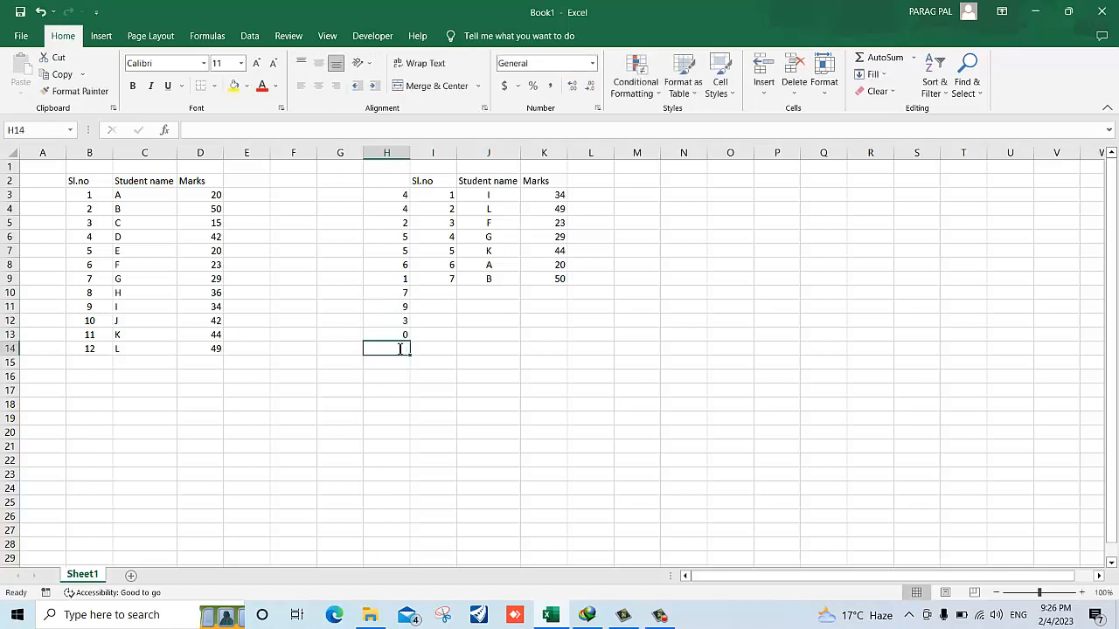
{"action": "type", "text": "1.5"}
{"action": "left_click", "coordinate": [418, 376]}
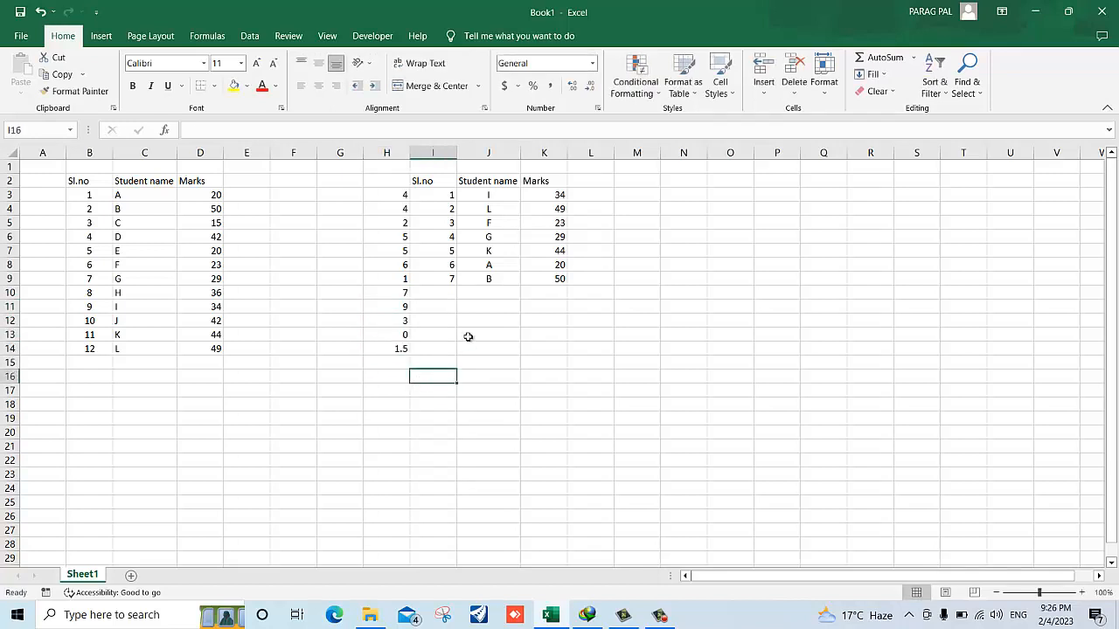
Step: Extend the table array of the VLOOKUP formula in K3 to $C$3:$H$14
{"action": "left_click_drag", "start_coordinate": [548, 195], "coordinate": [552, 281]}
{"action": "left_click", "coordinate": [542, 196]}
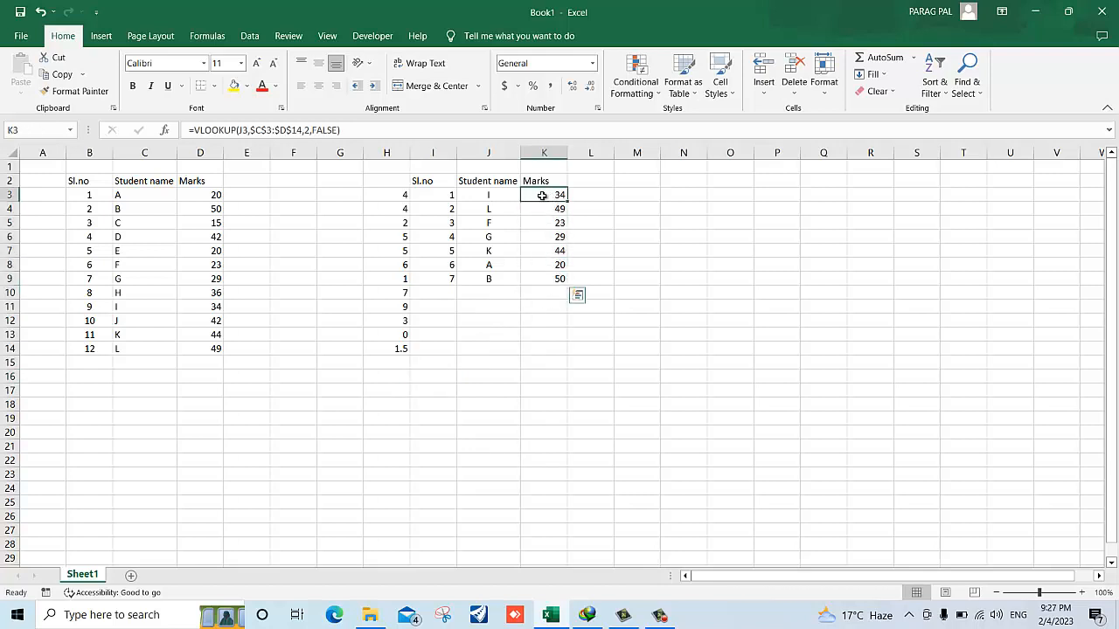
{"action": "key", "text": "F2"}
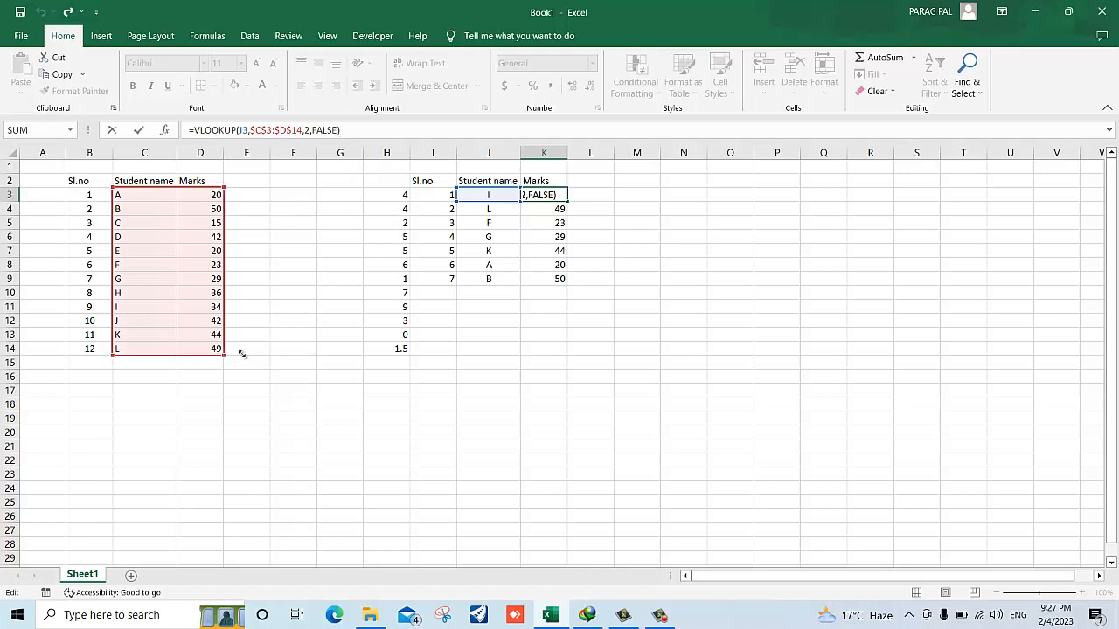
{"action": "left_click_drag", "start_coordinate": [242, 353], "coordinate": [401, 349]}
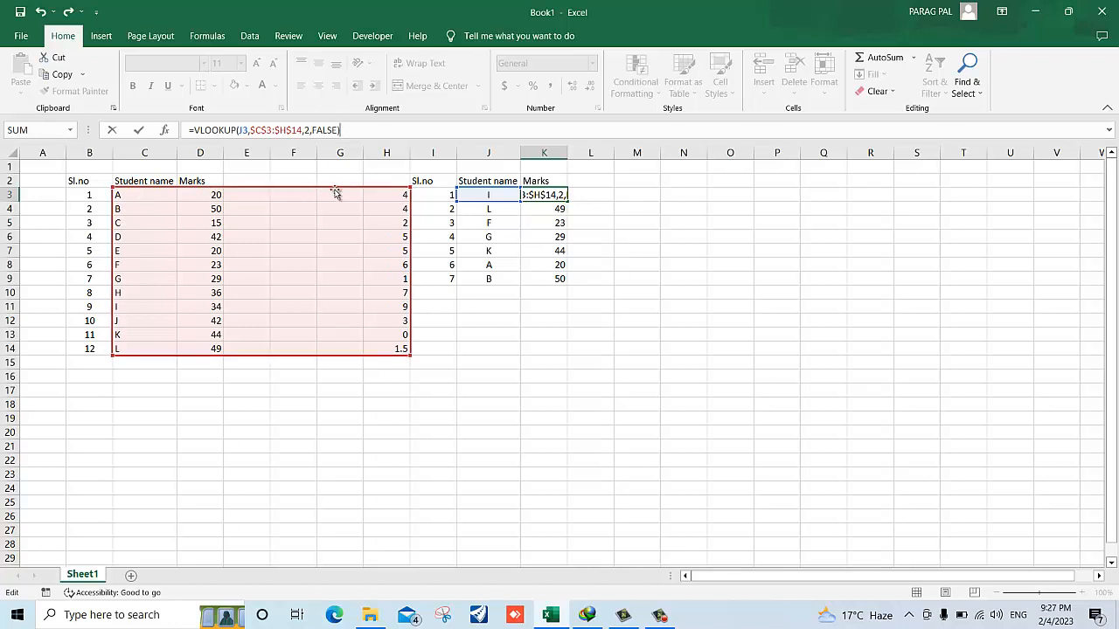
Step: Set the column index number of the K3 VLOOKUP formula to 6
{"action": "key", "text": "Left"}
{"action": "key", "text": "Left"}
{"action": "key", "text": "Left"}
{"action": "key", "text": "Left"}
{"action": "key", "text": "Left"}
{"action": "key", "text": "Left"}
{"action": "key", "text": "Left"}
{"action": "key", "text": "Left"}
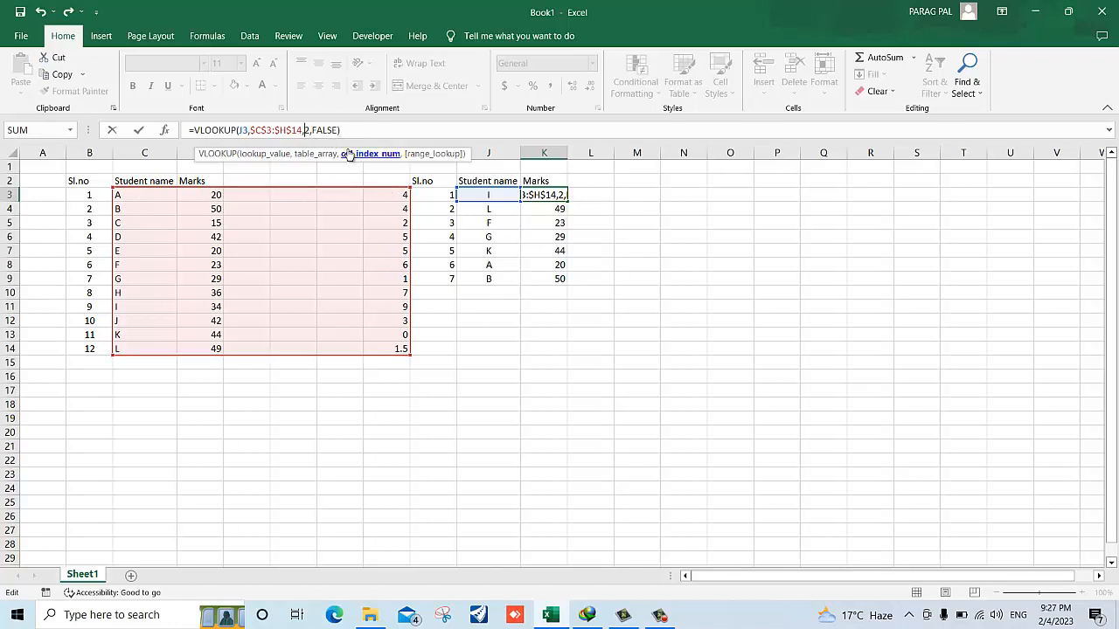
{"action": "key", "text": "Delete"}
{"action": "type", "text": "6"}
{"action": "key", "text": "Return"}
Step: Fill the K3 formula down through K9 and check student L's looked-up value against column H
{"action": "left_click", "coordinate": [563, 197]}
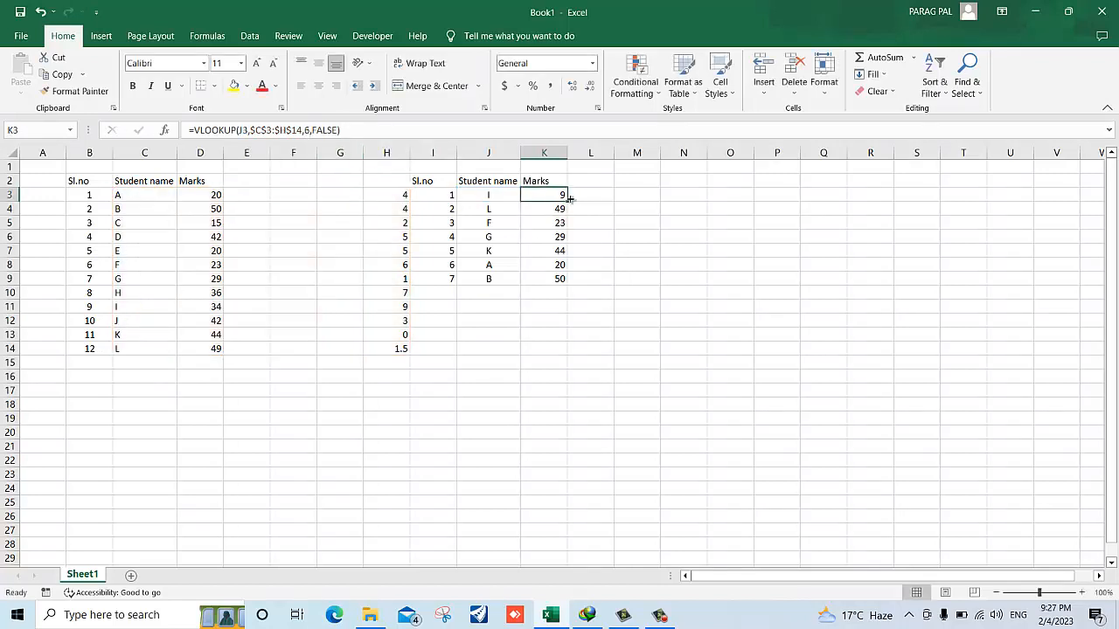
{"action": "double_click", "coordinate": [568, 200]}
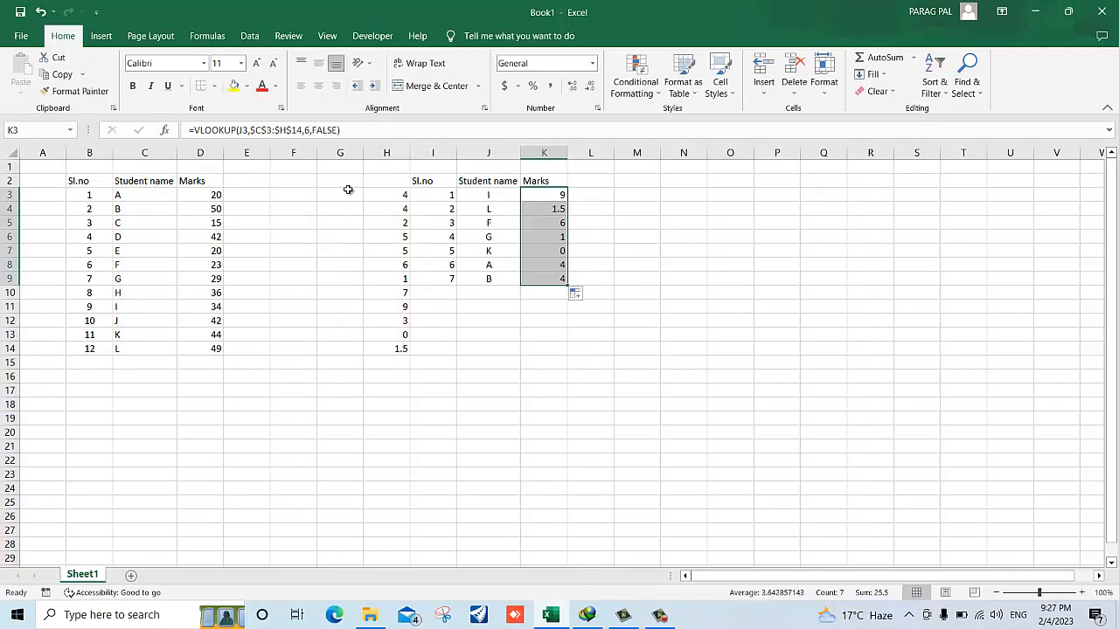
{"action": "left_click", "coordinate": [494, 209]}
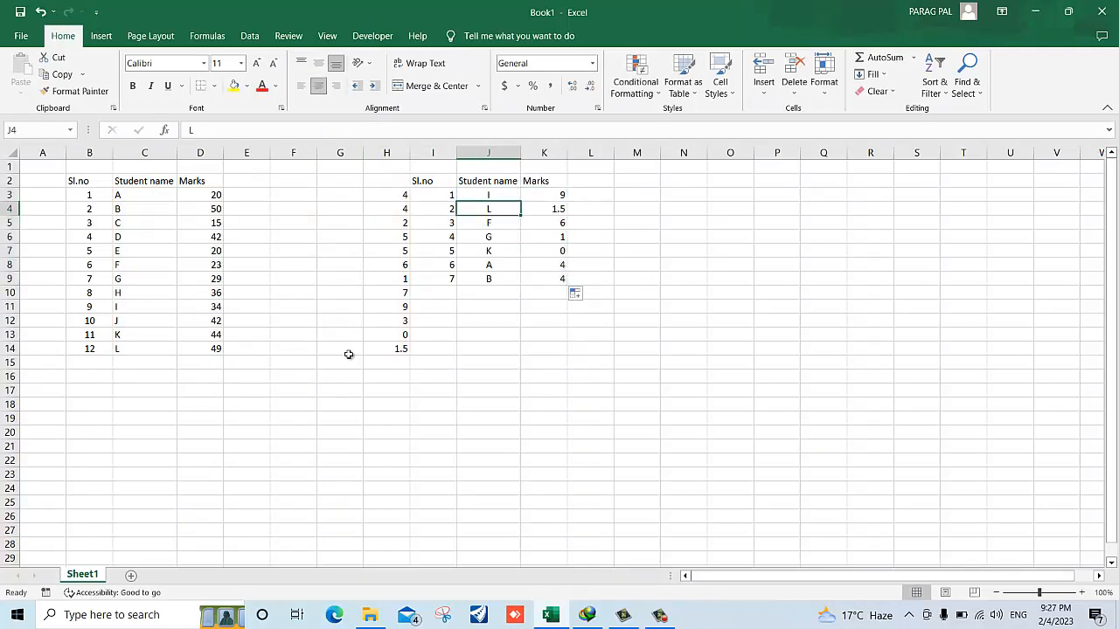
{"action": "left_click", "coordinate": [382, 353]}
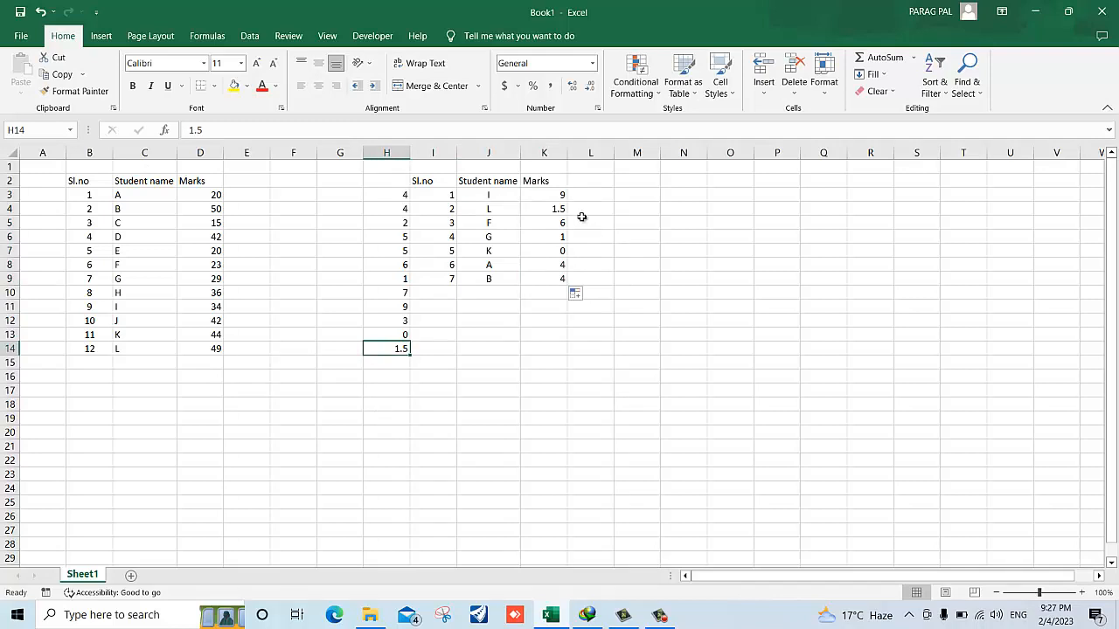
{"action": "left_click_drag", "start_coordinate": [556, 201], "coordinate": [559, 278]}
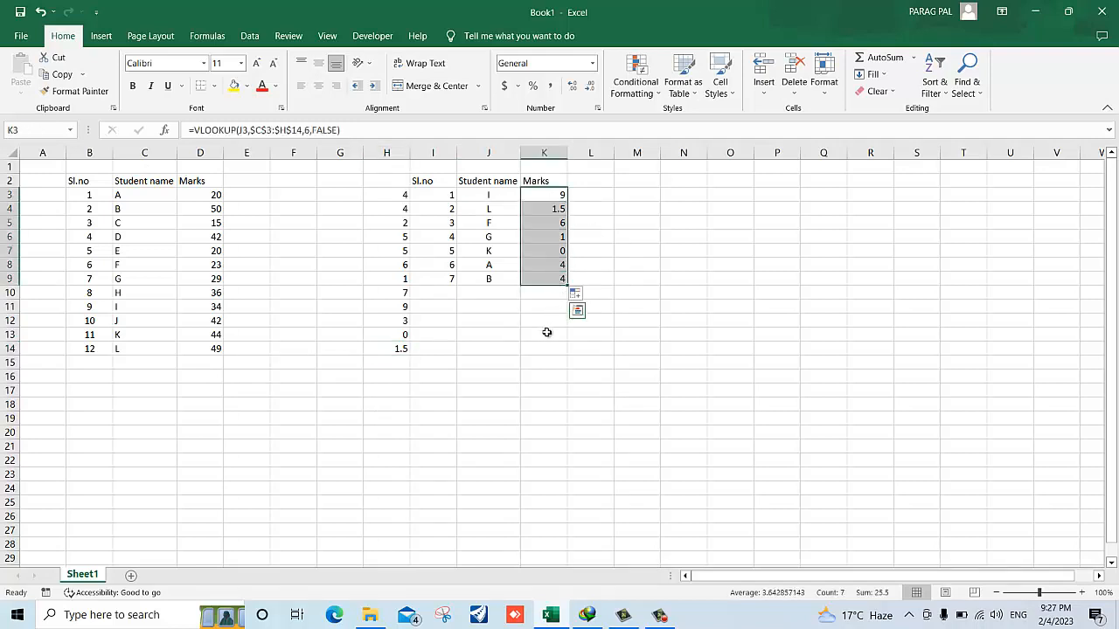